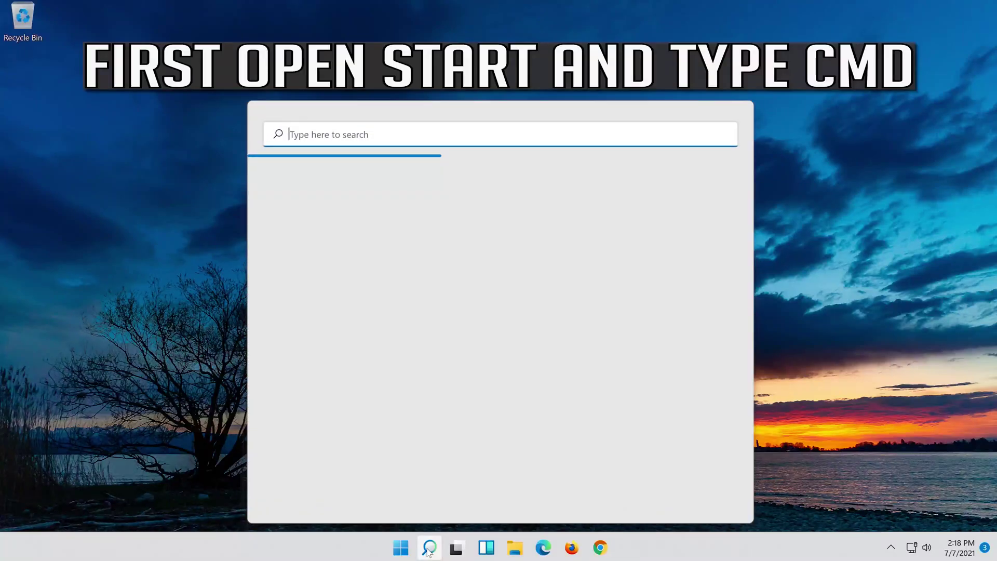
Step: Search for cmd and open Command Prompt as administrator, allowing it to make changes to the device
type("cmd")
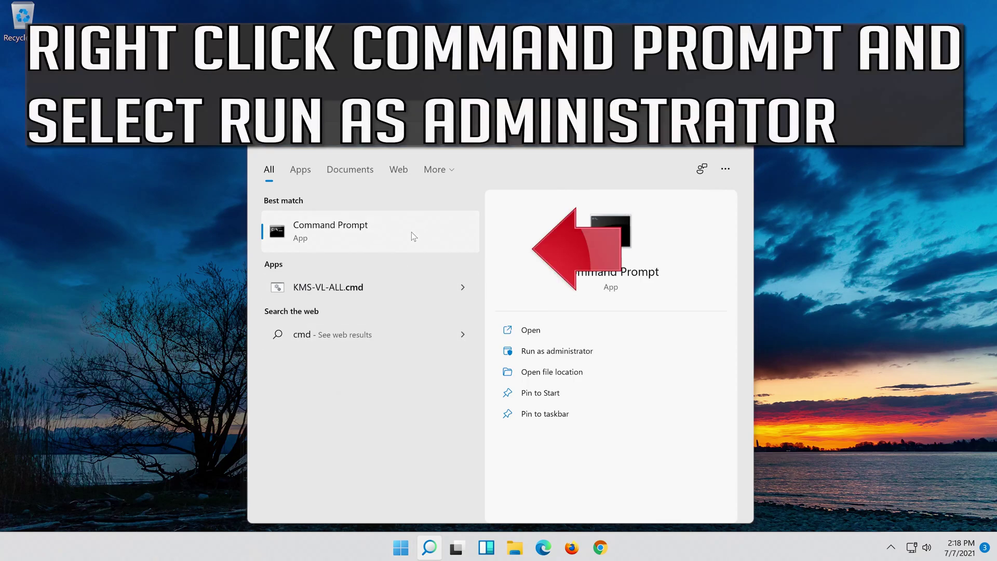
right_click(412, 232)
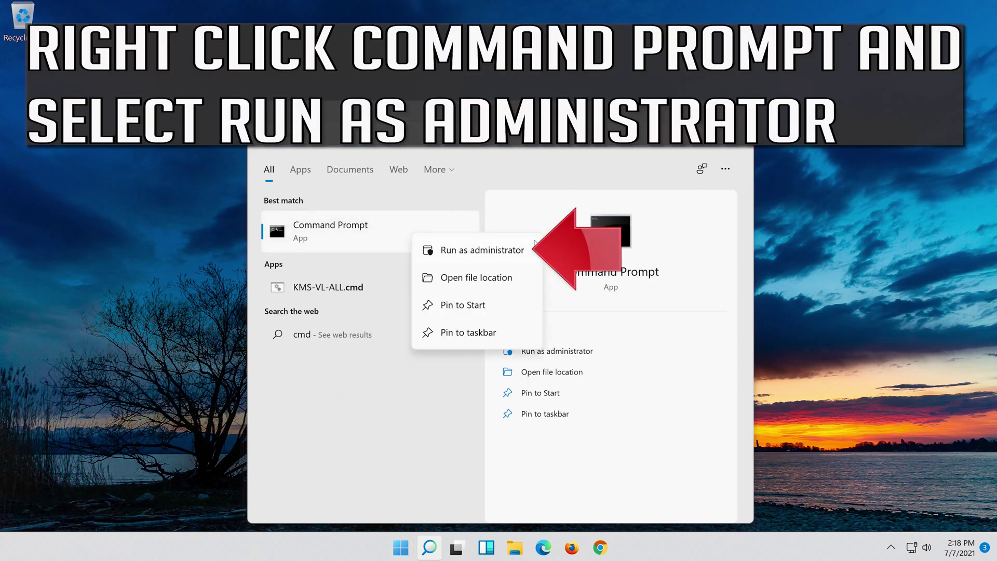
left_click(494, 251)
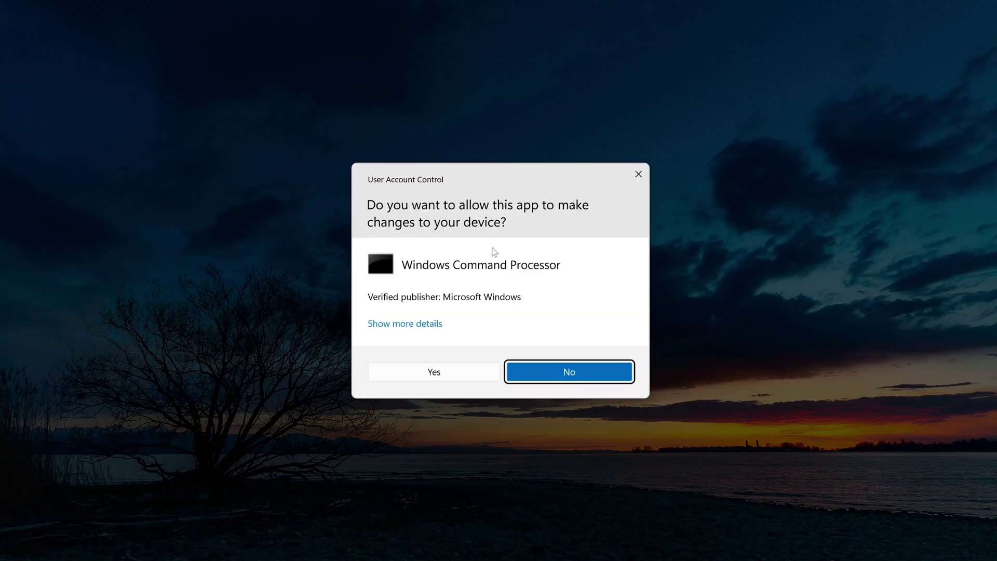
left_click(436, 372)
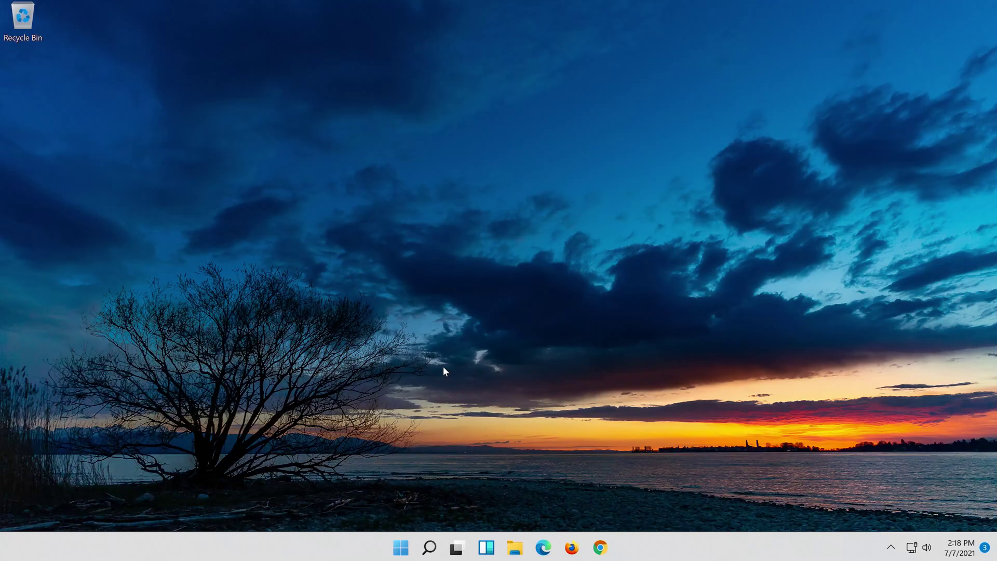
Step: Reset the TCP/IP stack with the command netsh int ip reset c:\resetlog.txt
type("n")
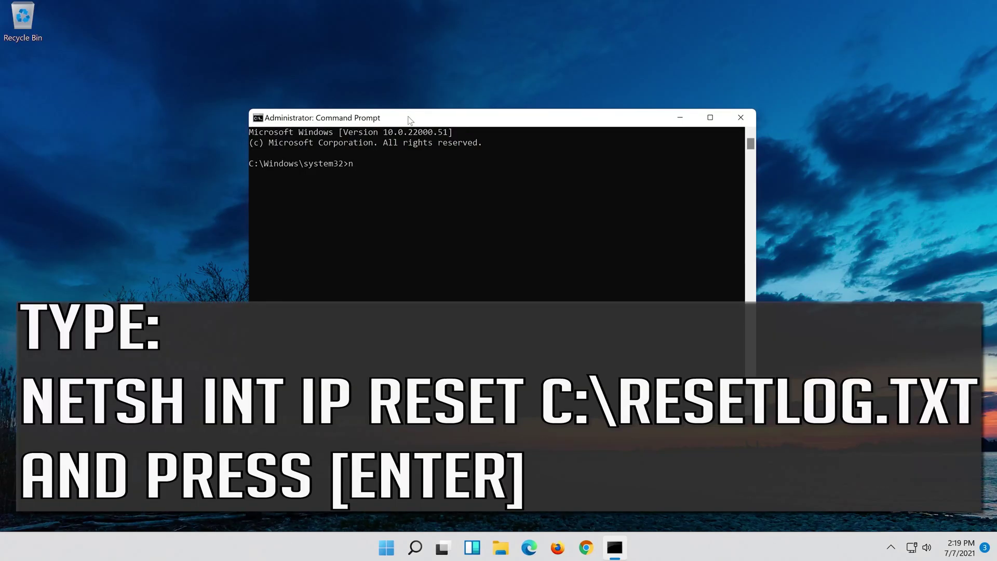
type("etsh int ip reset c:\\resetlog")
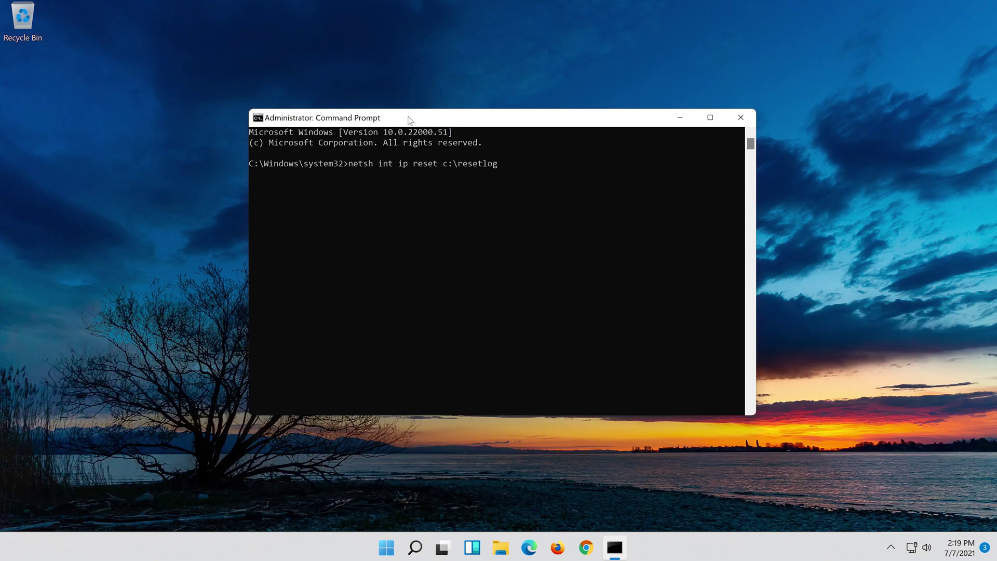
type(".txt")
key("Return")
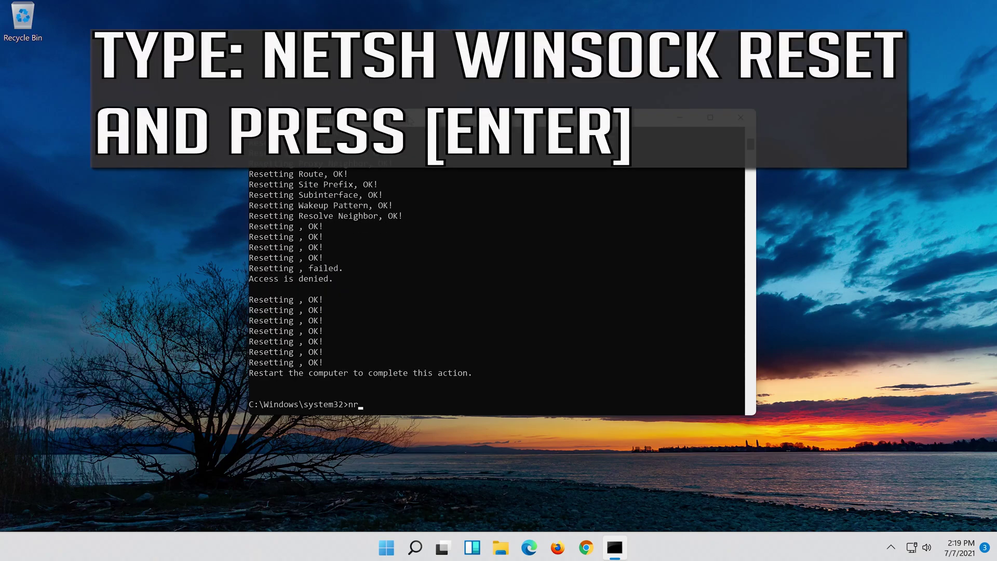
Step: Reset the Winsock catalog with netsh winsock reset and flush the DNS cache with ipconfig /flushdns
type("netsh winsock reset")
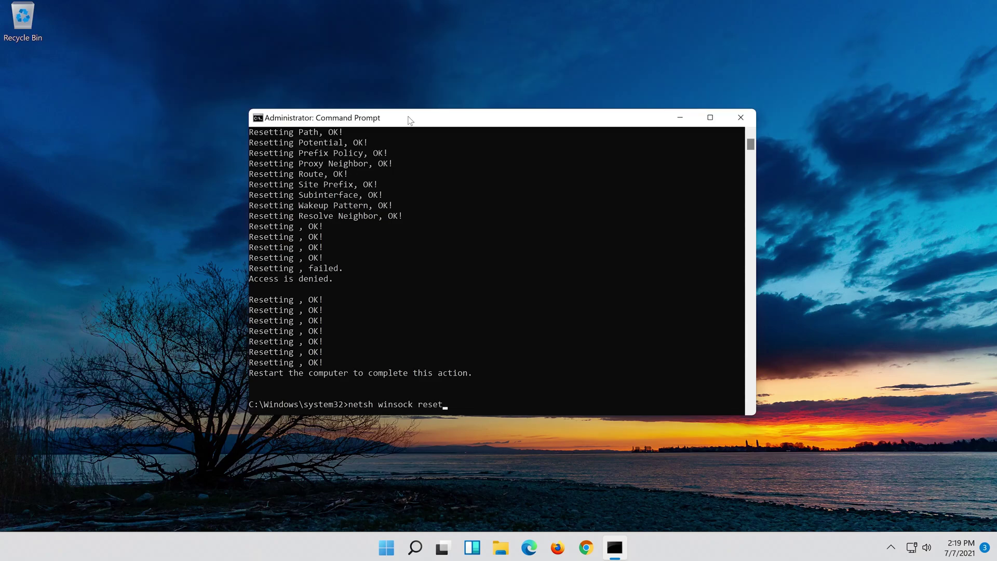
key("Return")
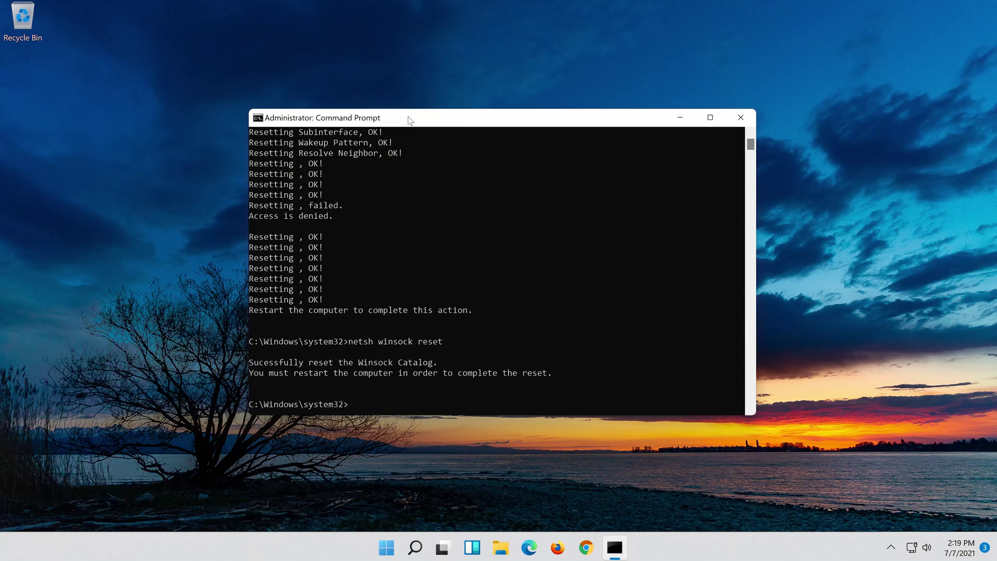
type("ipconfig ")
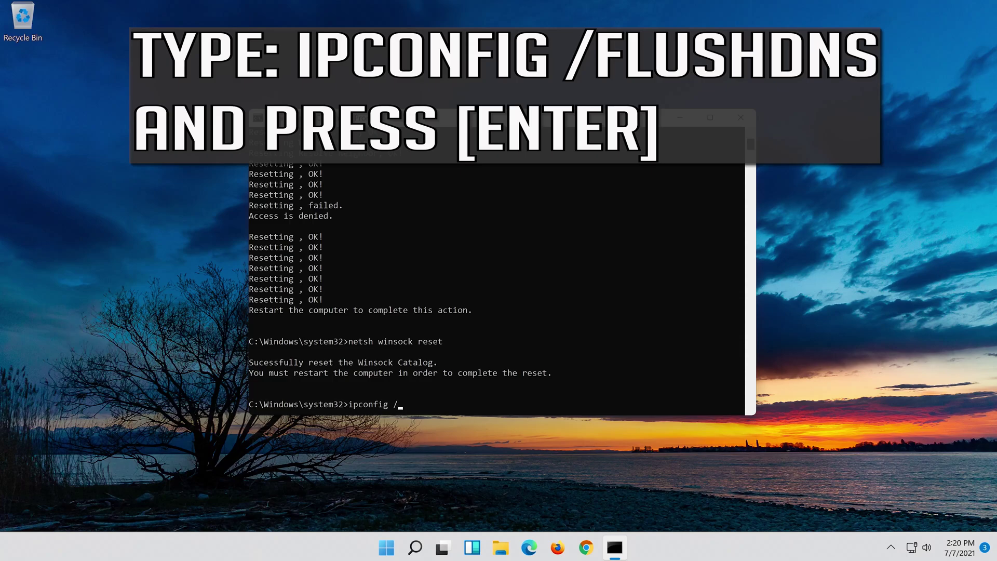
type("/flushdns")
key("Return")
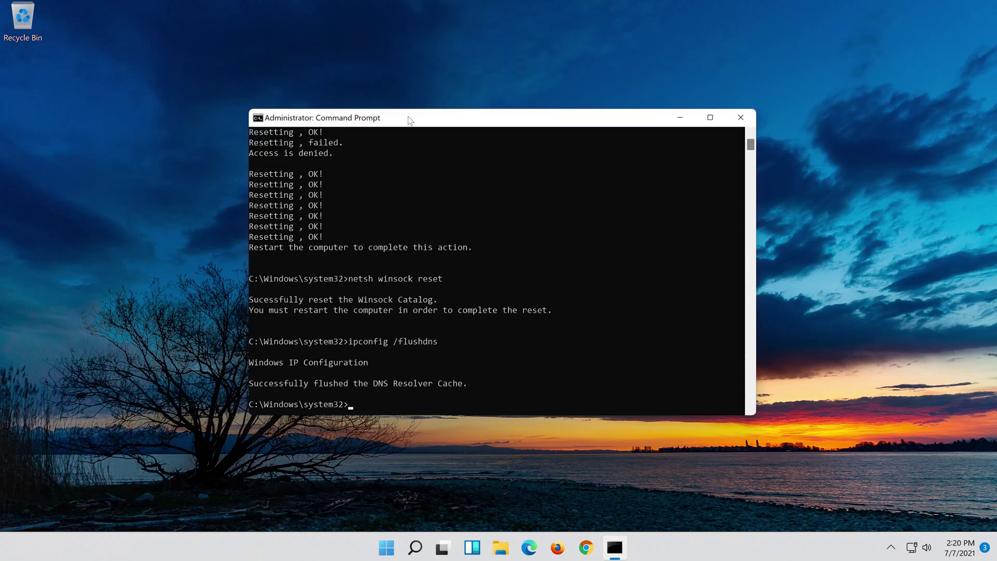
Step: Close the Command Prompt session with the exit command
type("ex")
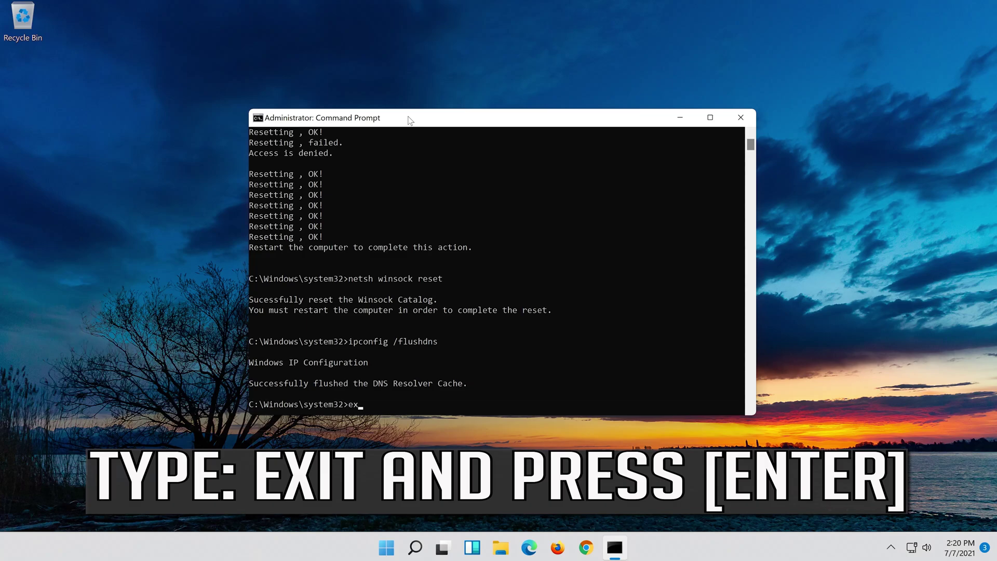
type("it")
key("Return")
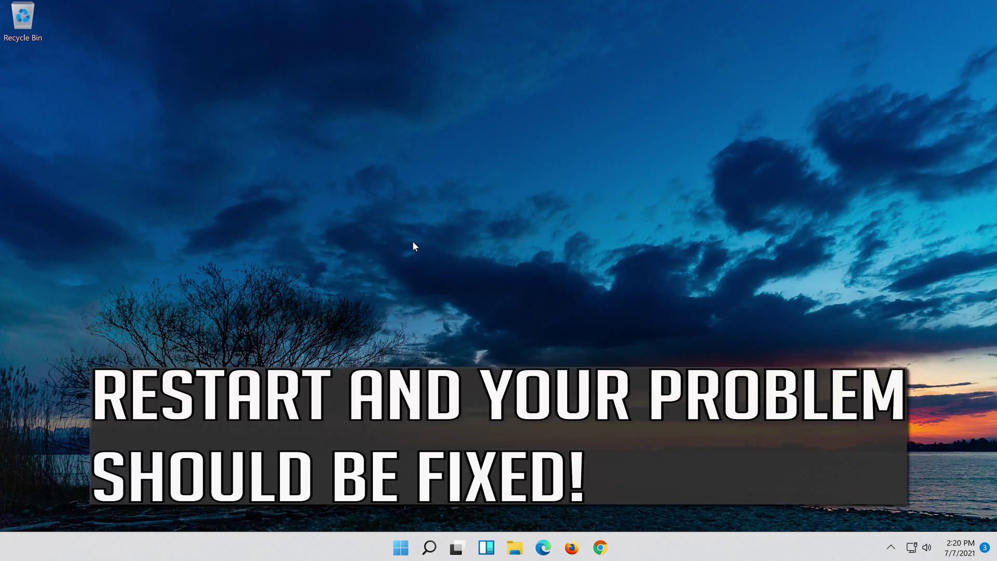
Step: Restart the computer to apply the network resets
left_click(401, 548)
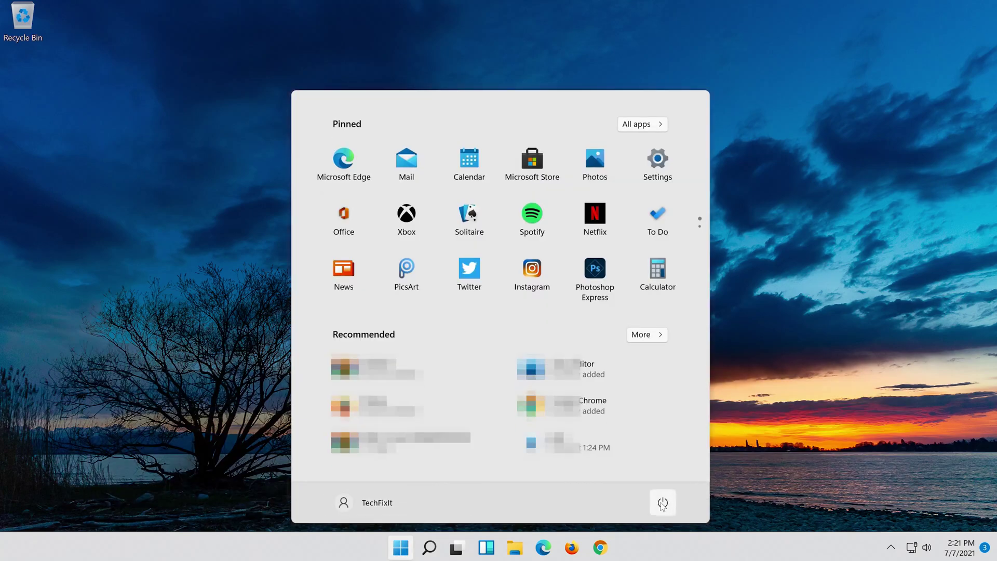
left_click(663, 503)
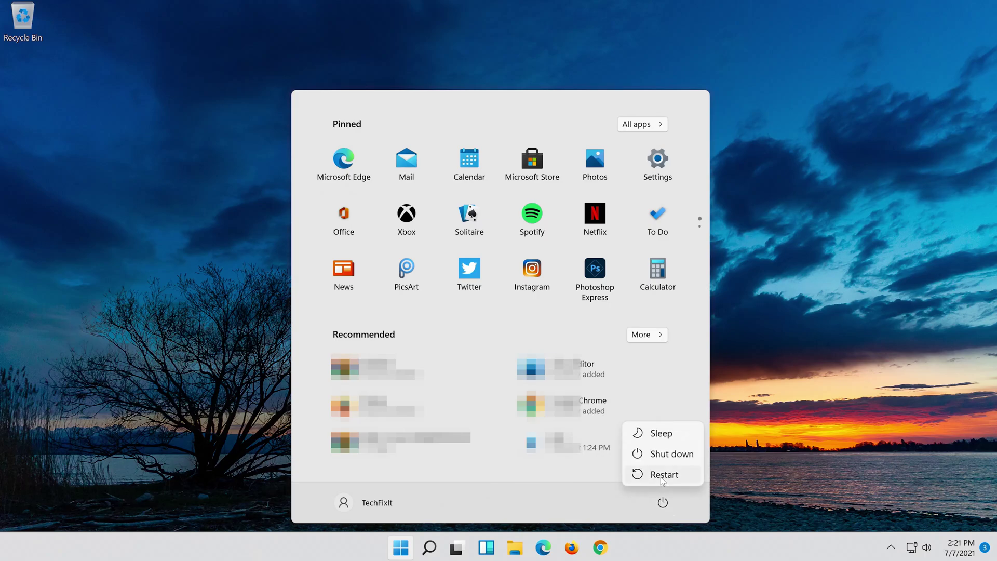
left_click(663, 477)
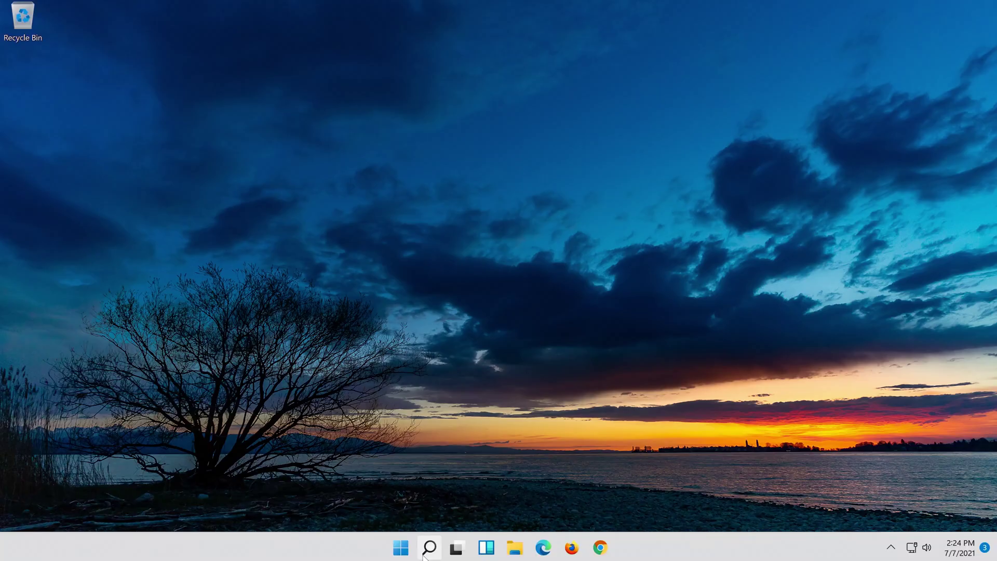
Step: Search Windows for device manager and open Device Manager
left_click(429, 547)
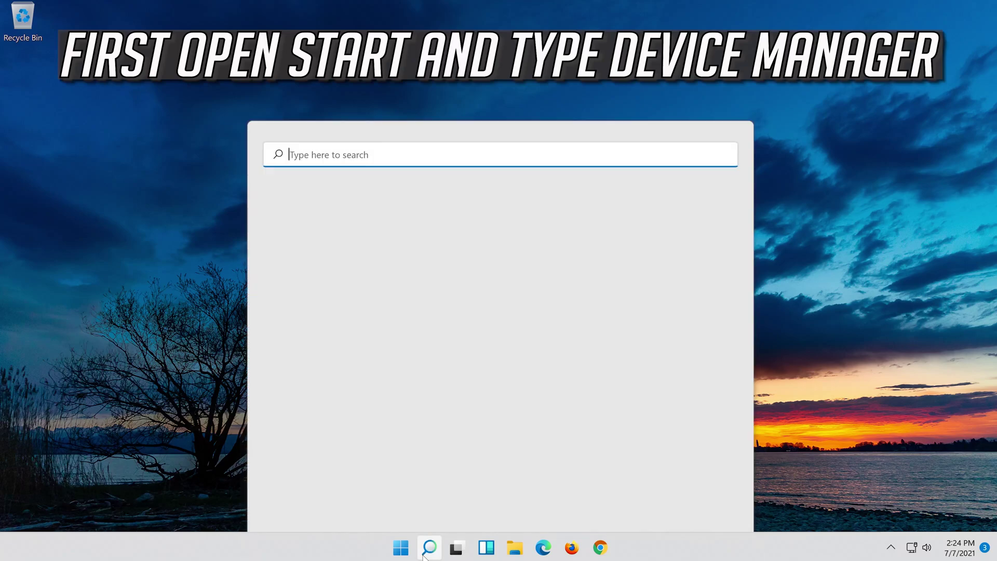
type("device ")
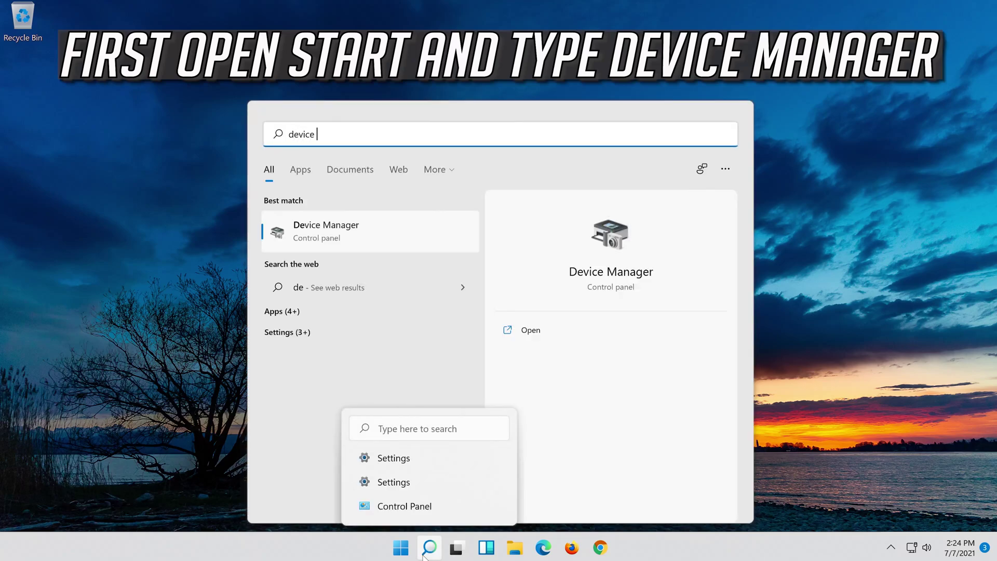
type("manager")
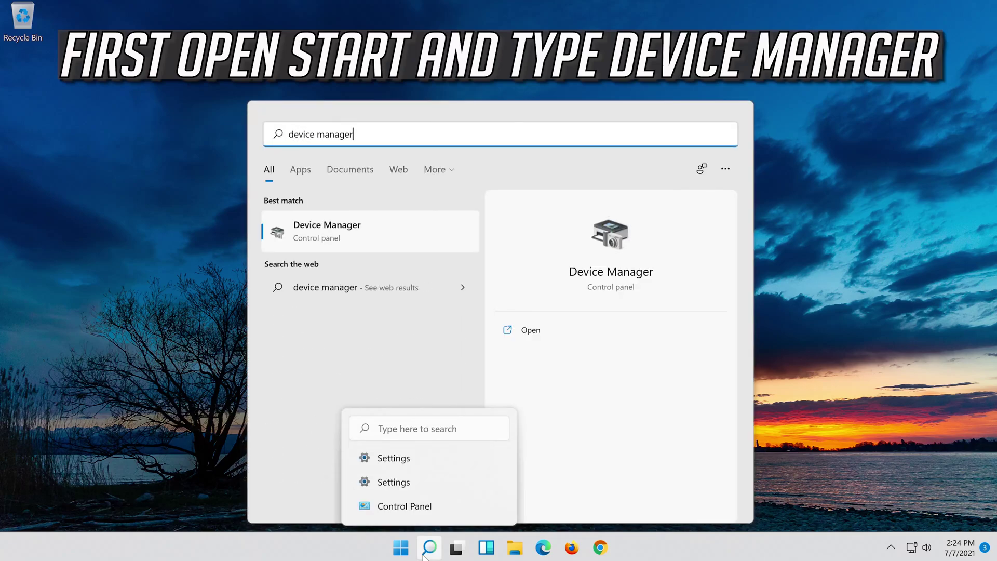
left_click(357, 237)
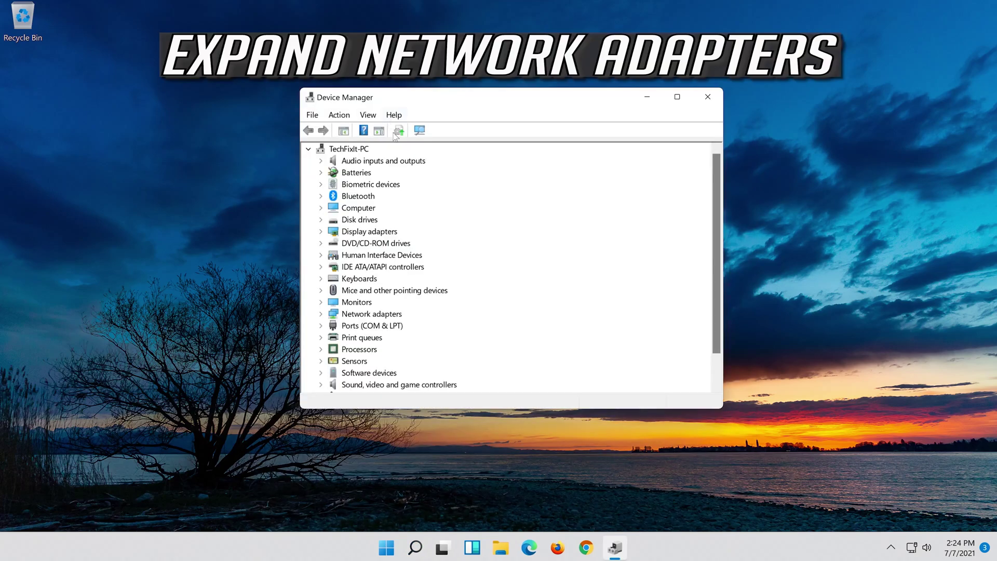
Step: Expand the network adapters and open the properties of the Intel(R) 82574L Gigabit Network Connection
left_click(383, 313)
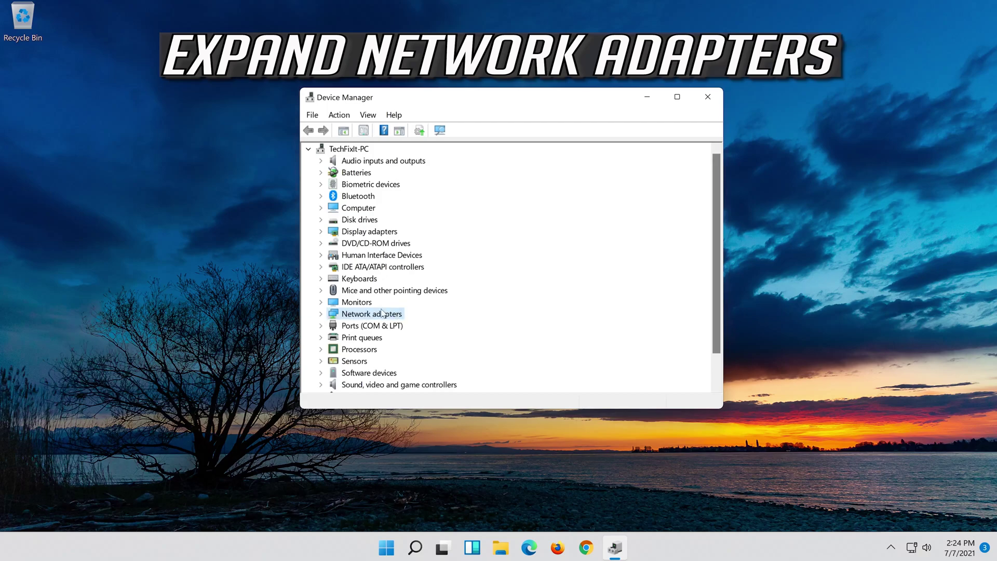
left_click(321, 314)
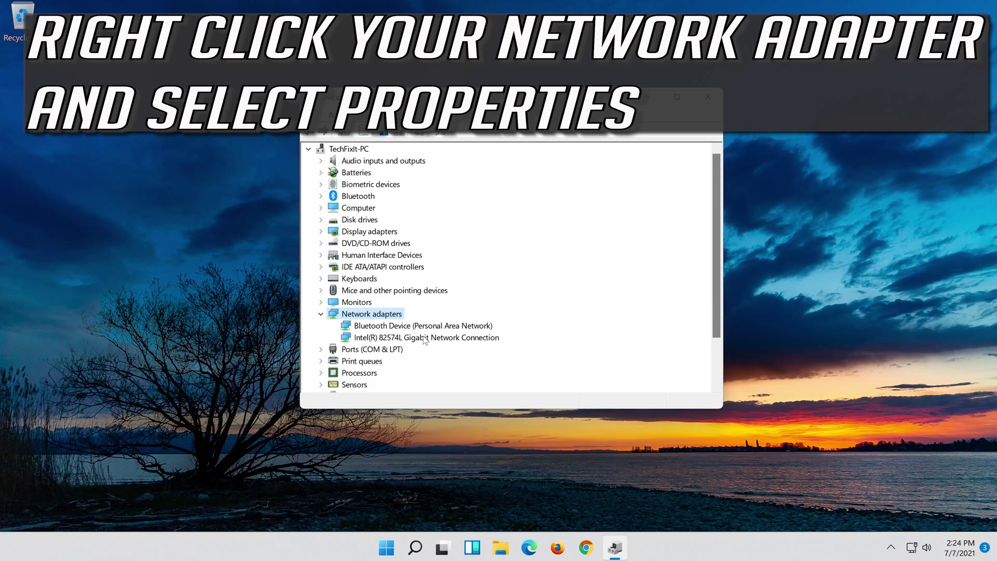
right_click(425, 339)
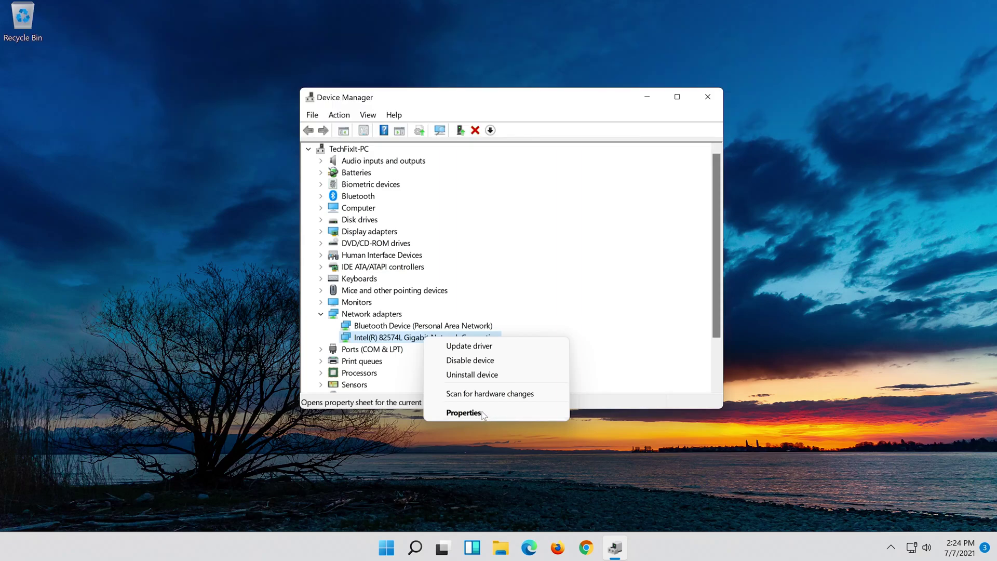
left_click(483, 413)
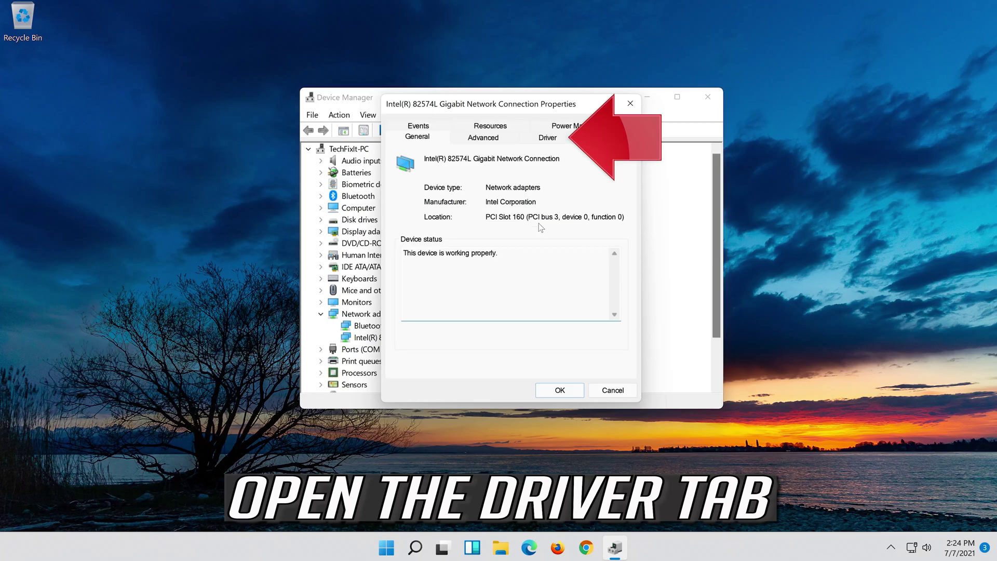
Step: Search automatically for an updated driver for the Intel adapter, and also check for updates through Windows Update
left_click(549, 143)
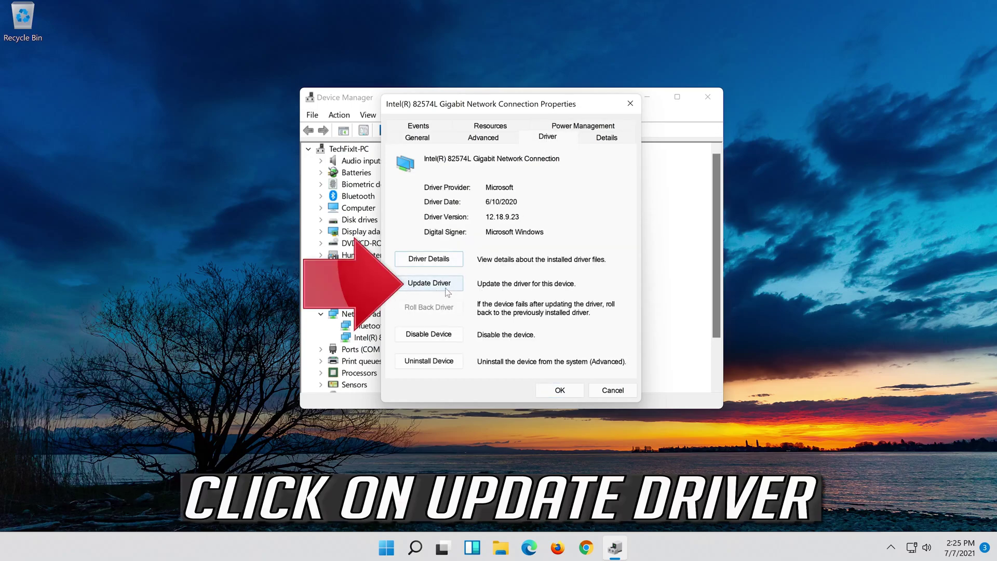
left_click(415, 285)
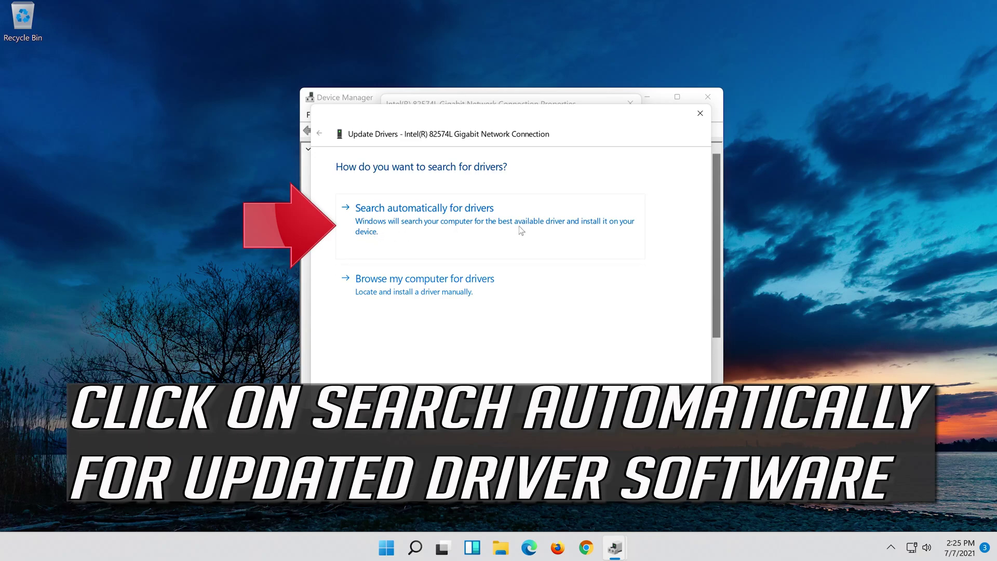
left_click(431, 225)
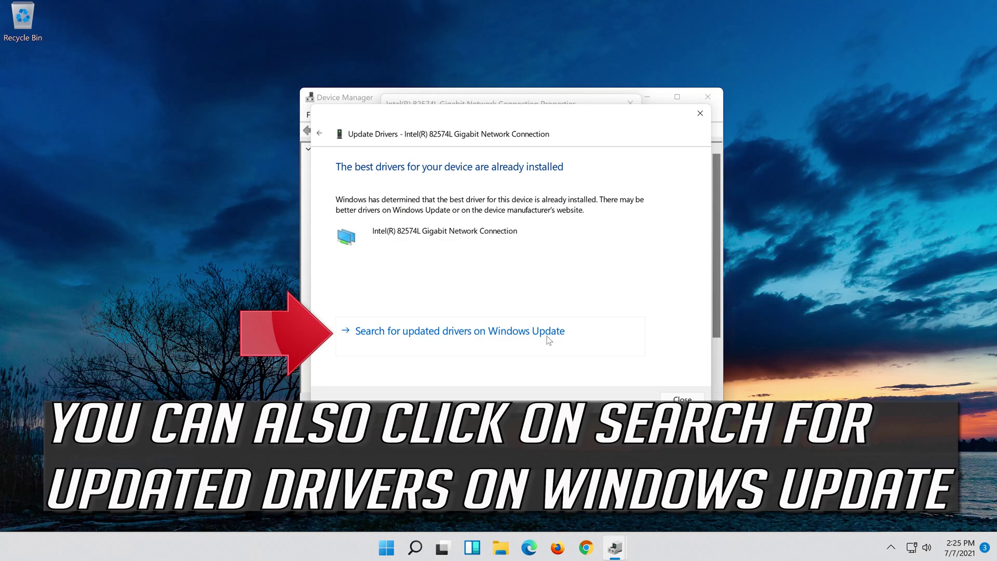
left_click(525, 339)
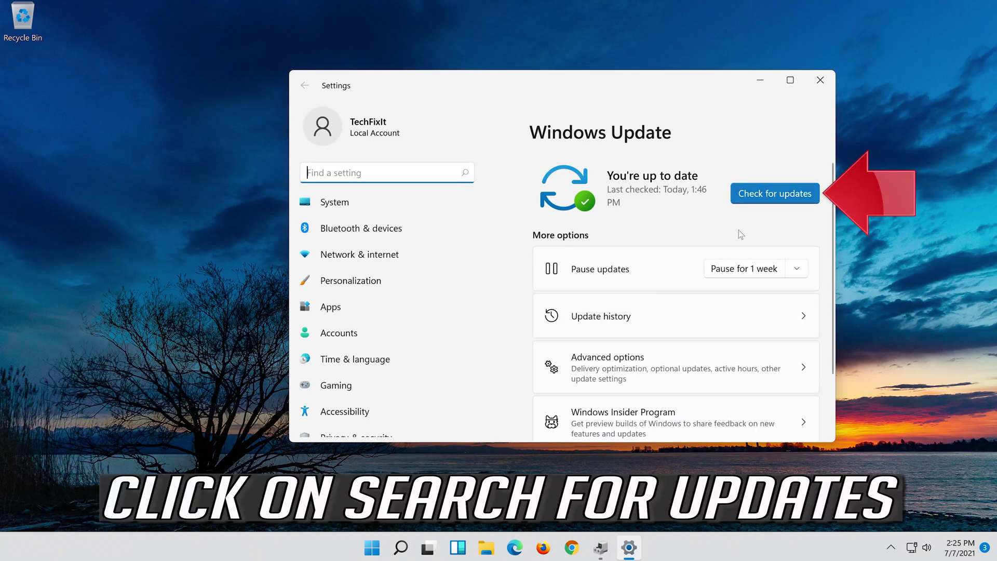
left_click(795, 195)
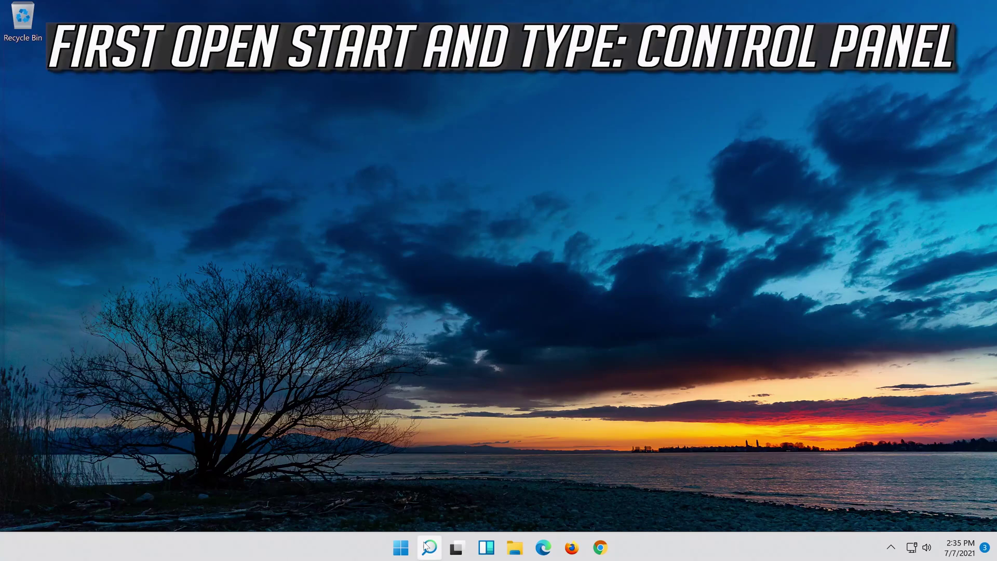
Step: Open the Control Panel and go to the Network and Sharing Center within Network and Internet
left_click(428, 547)
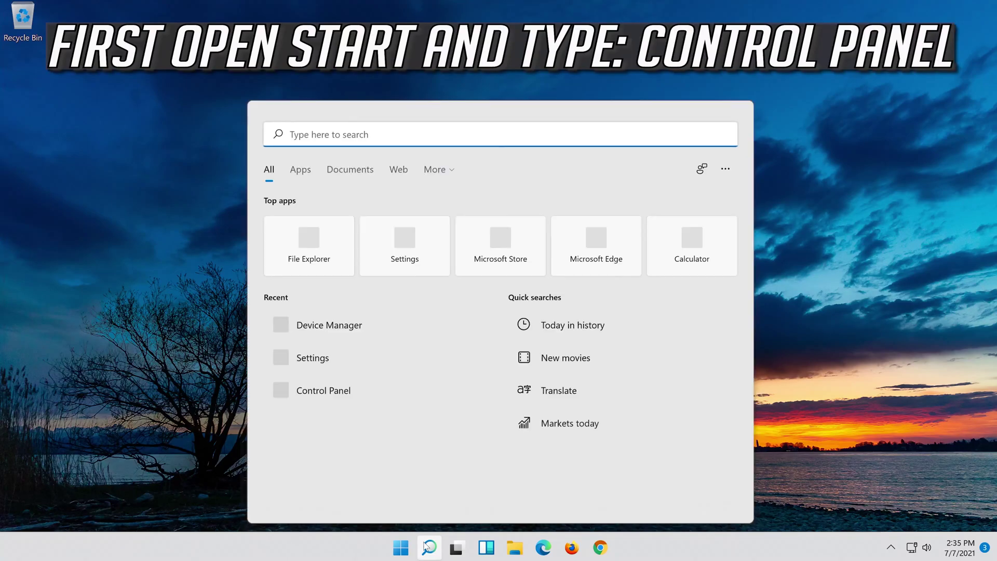
type("con")
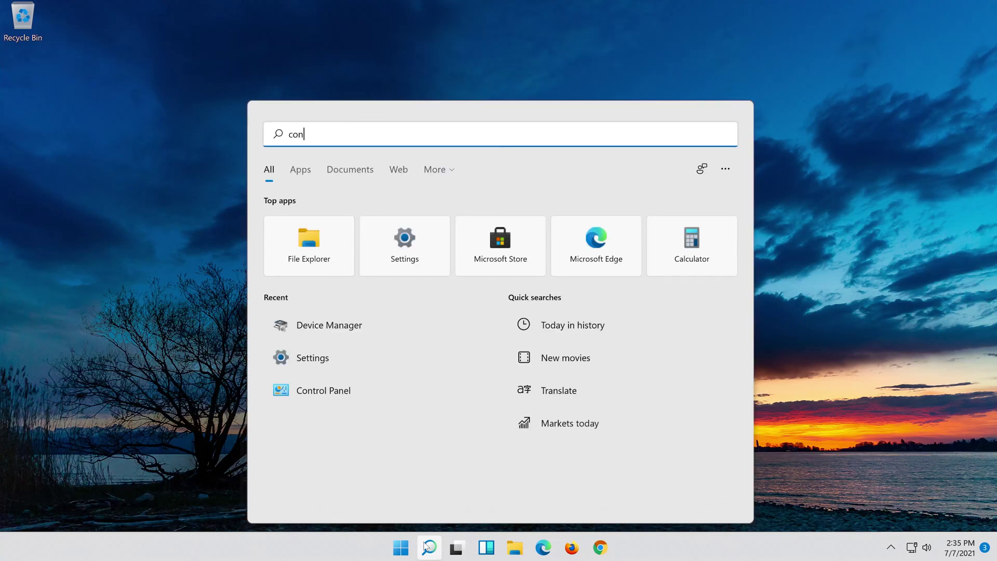
type("trol panel")
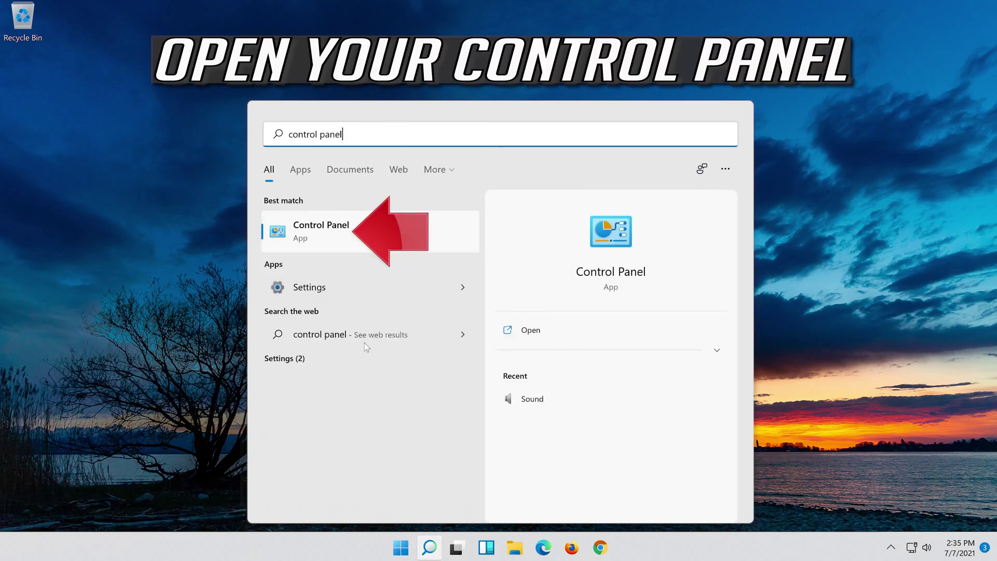
left_click(365, 249)
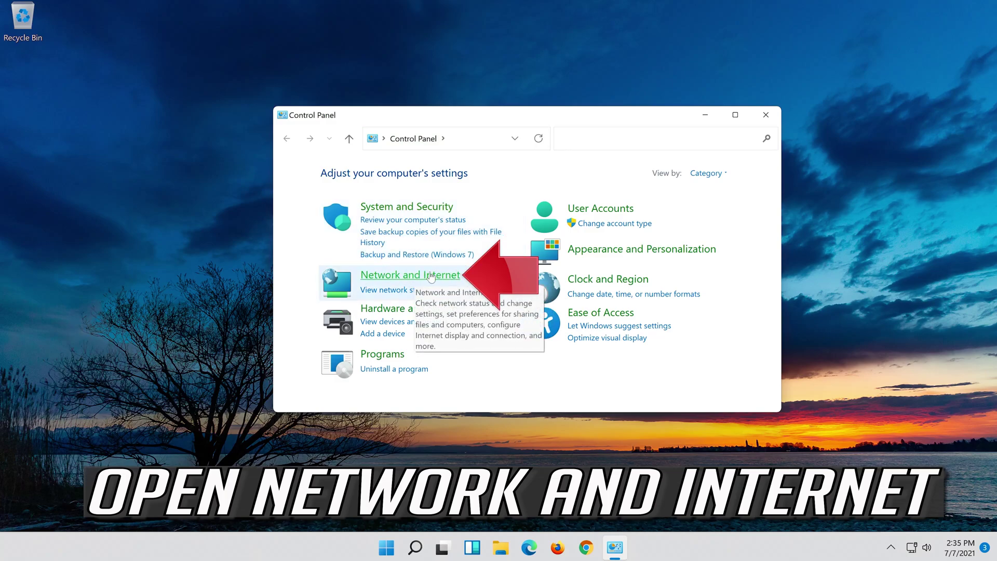
left_click(431, 276)
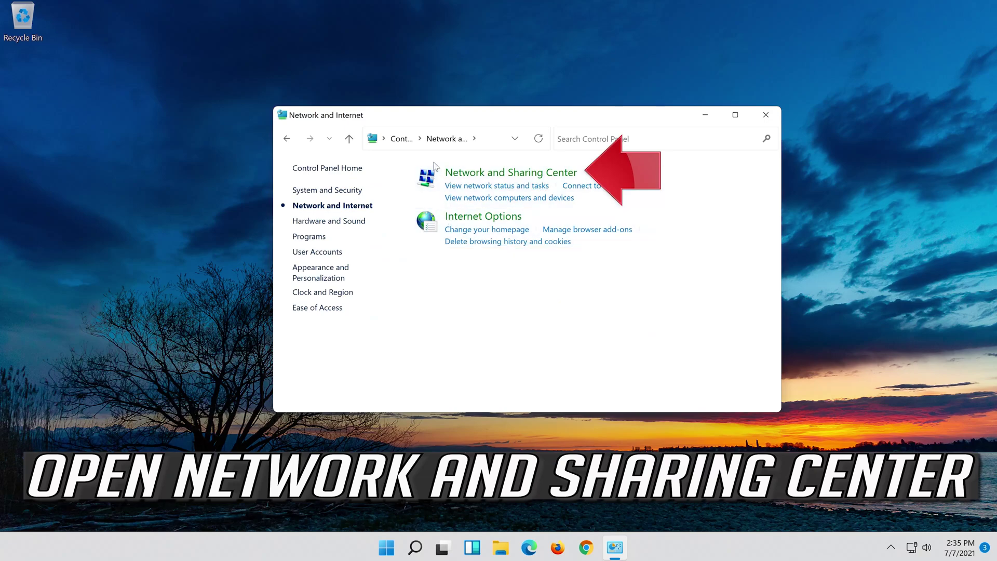
left_click(484, 173)
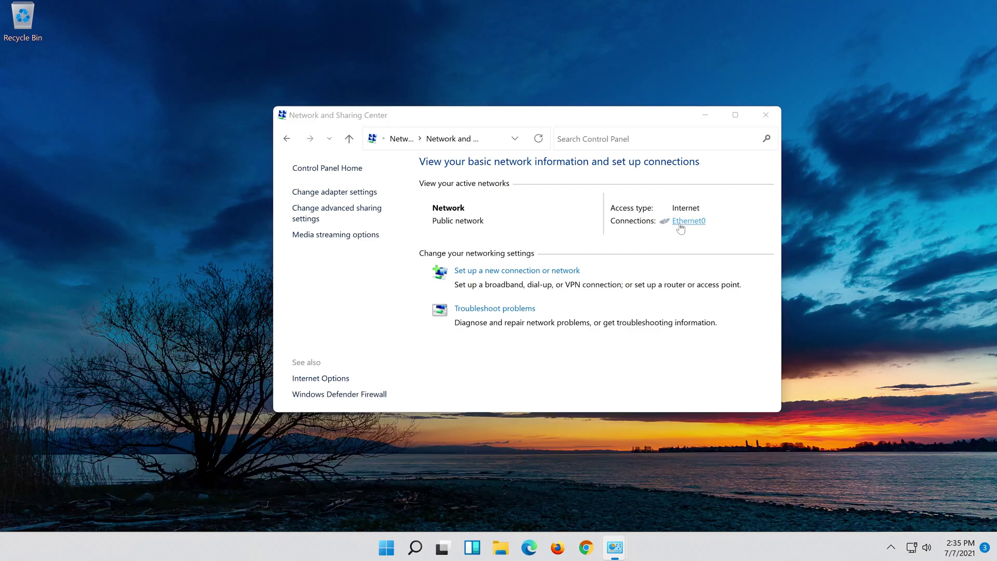
Step: Open the properties of the Ethernet0 connection and then those of its Internet Protocol Version 4 (TCP/IPv4) item
left_click(685, 225)
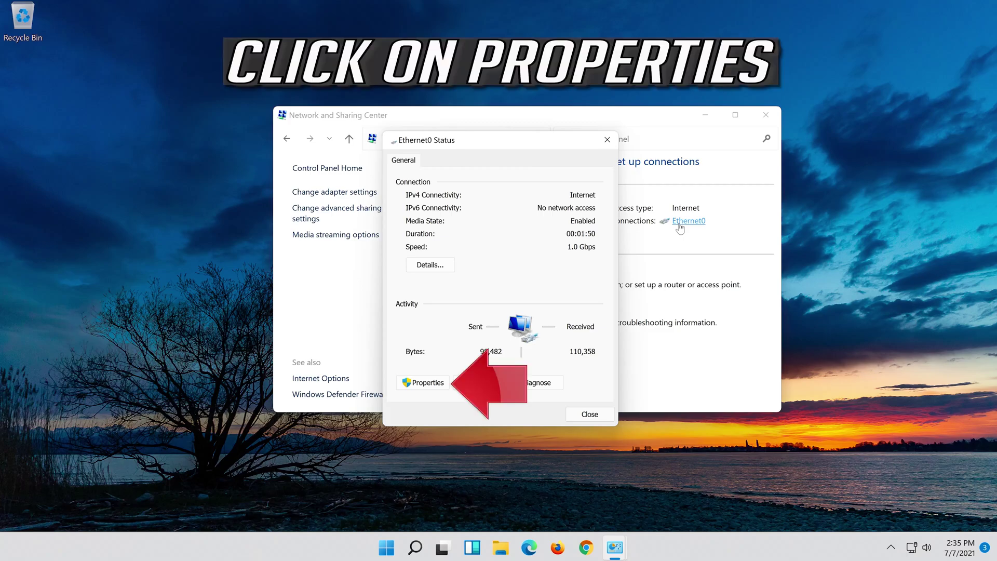
left_click(425, 384)
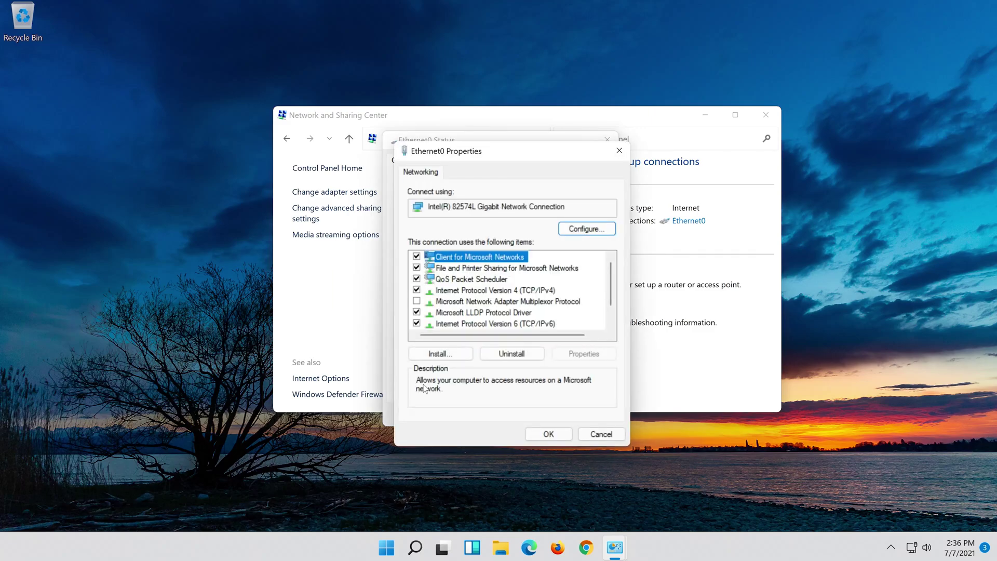
left_click(445, 292)
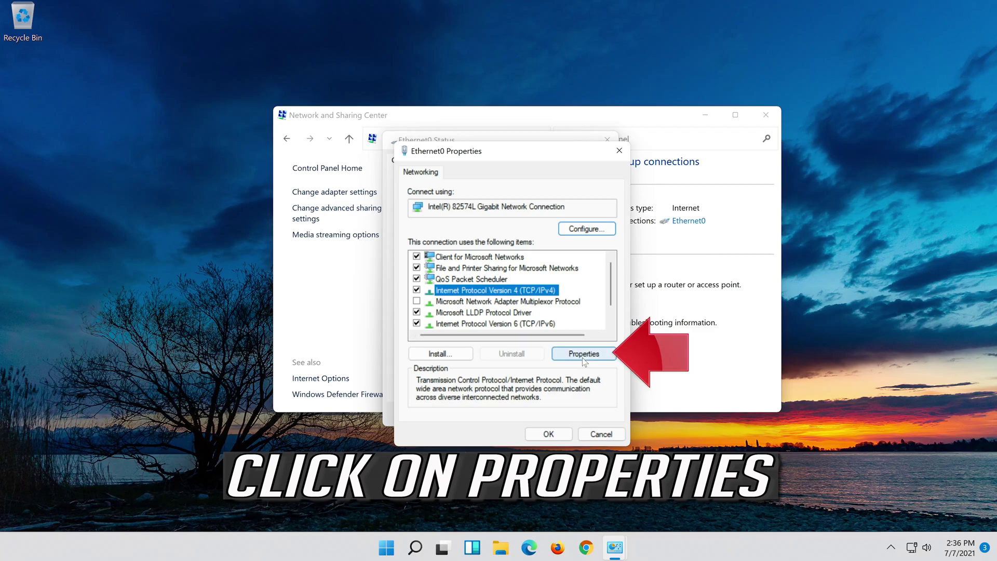
left_click(584, 355)
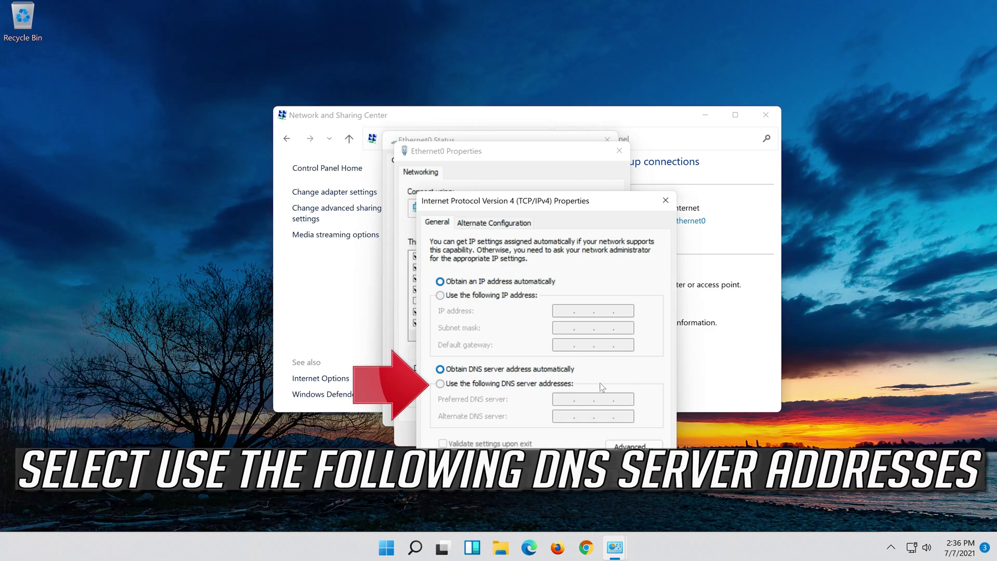
Step: Use custom DNS server addresses, with 8.8.8.8 as the preferred and 8.8.4.4 as the alternate server, and apply them
left_click(440, 384)
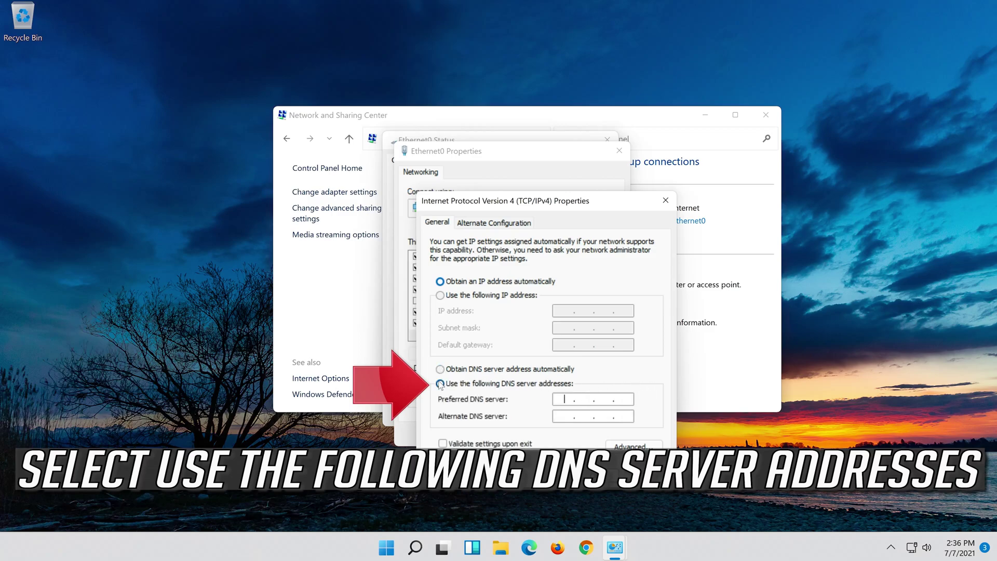
left_click(567, 399)
type("8")
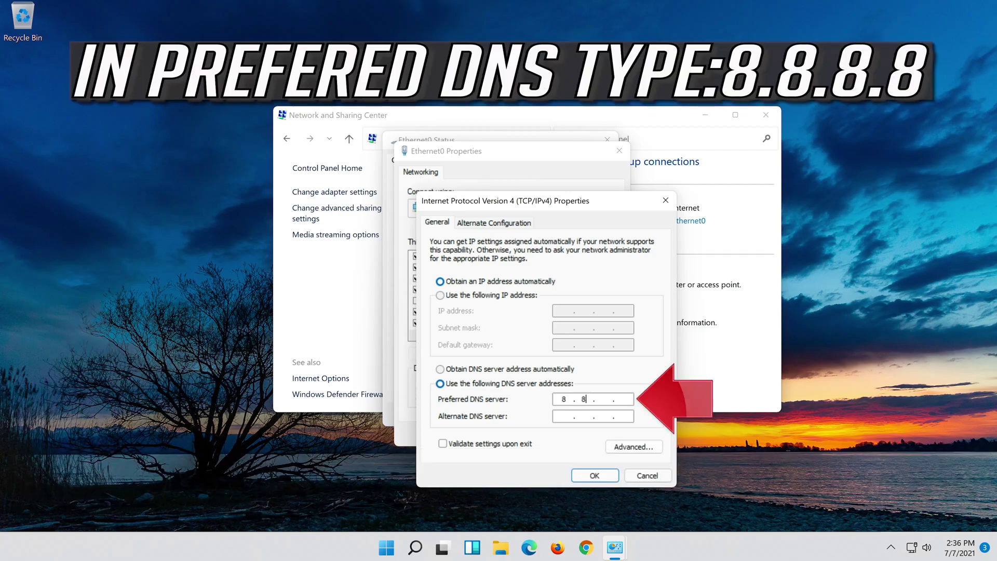
type(".8.8.")
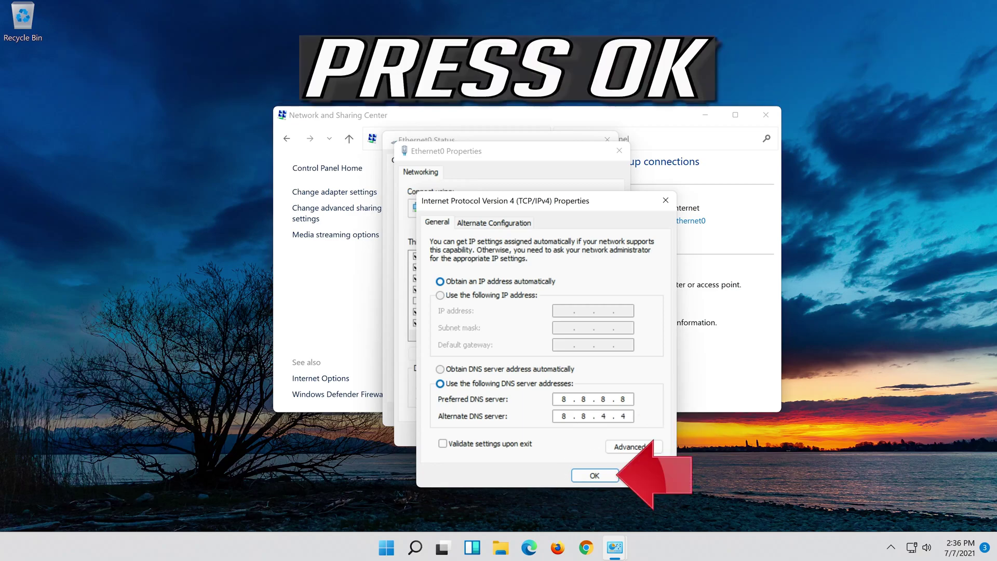
left_click(599, 481)
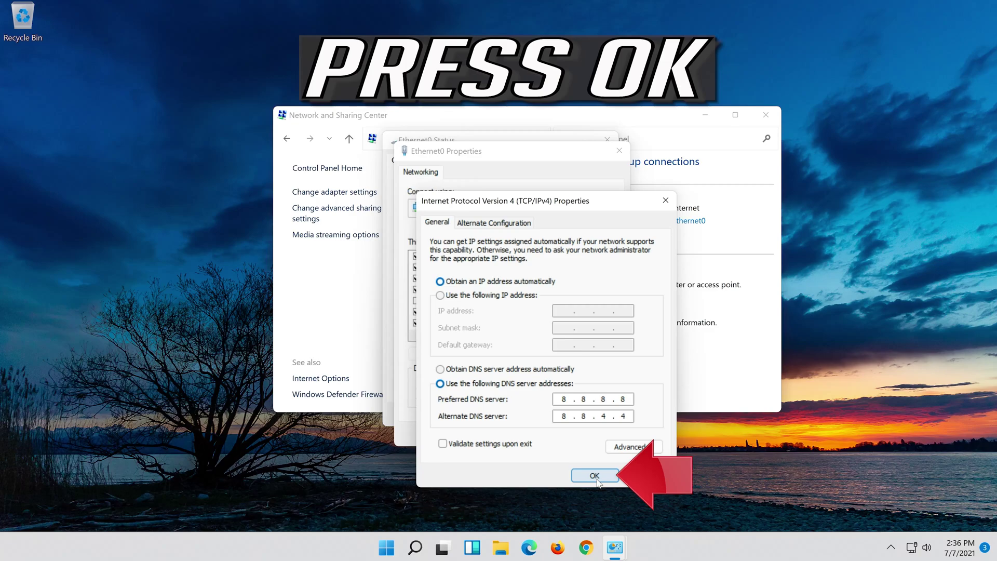
left_click(596, 477)
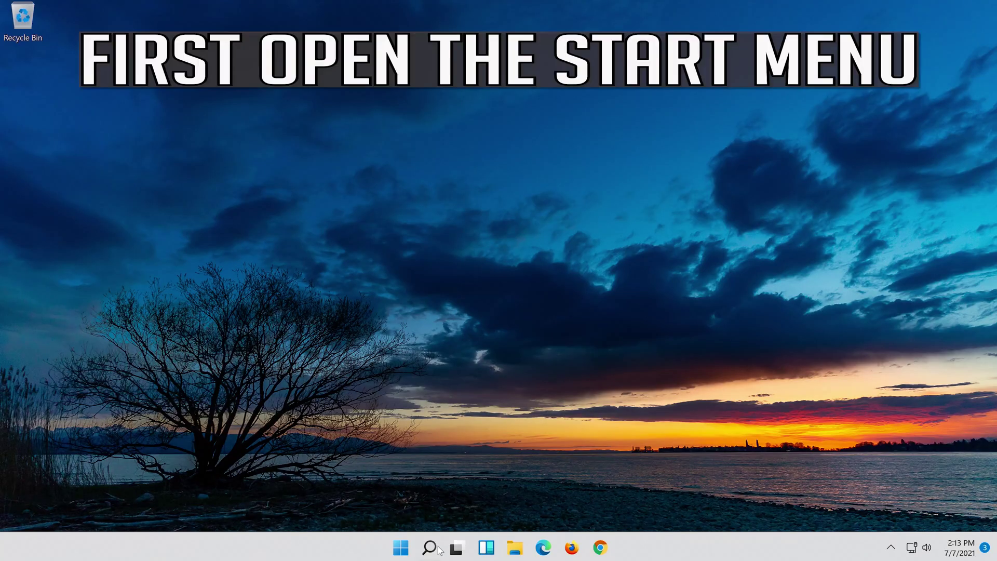
Step: Search Windows for settings and open the Settings app
left_click(438, 551)
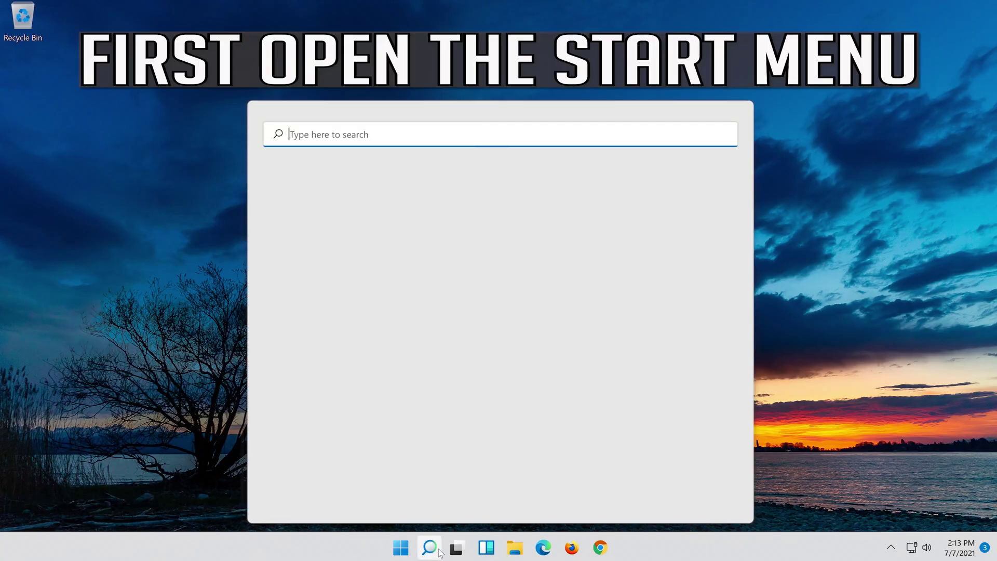
type("settings")
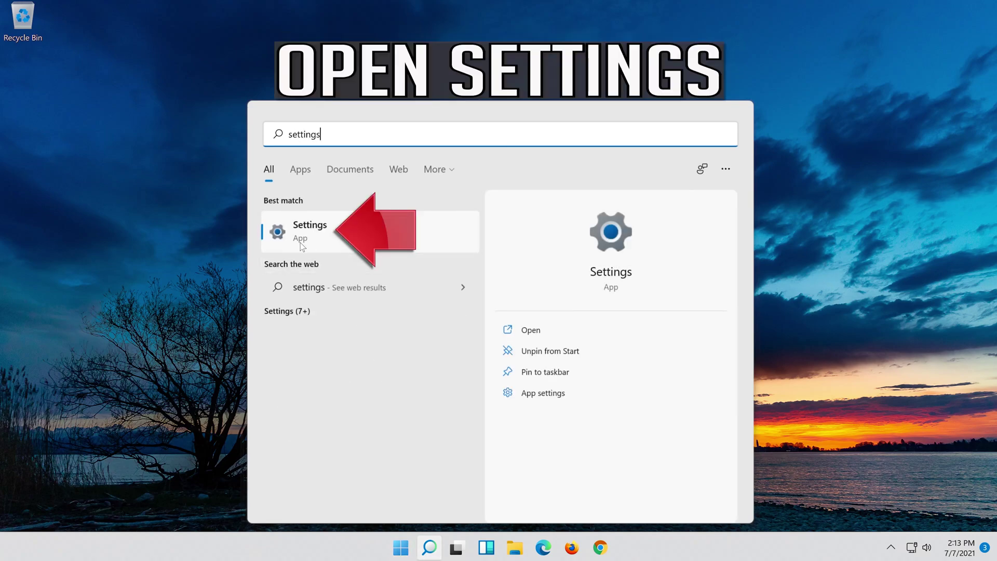
left_click(356, 238)
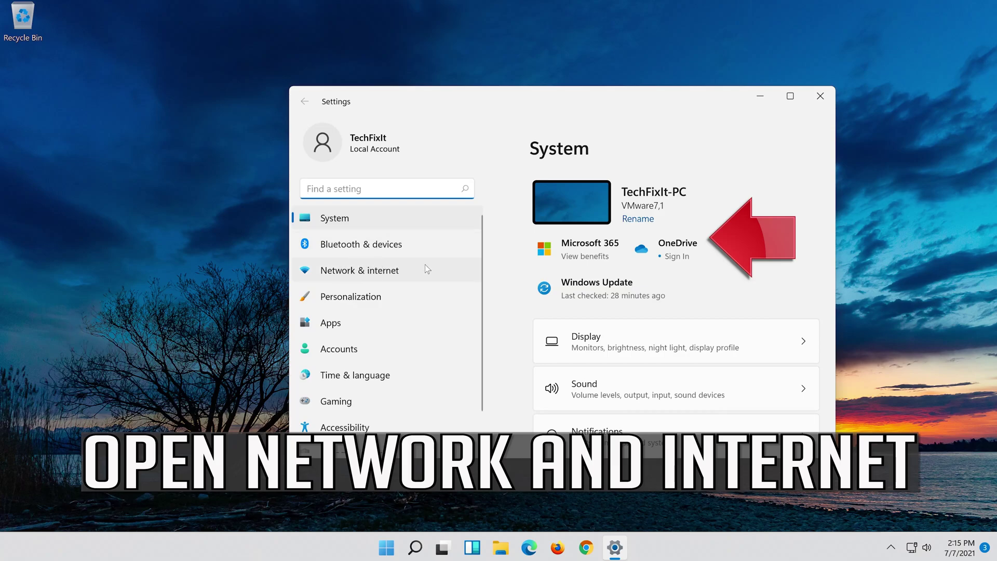
Step: Go to the Network reset page within the advanced network settings of Network & internet
left_click(386, 275)
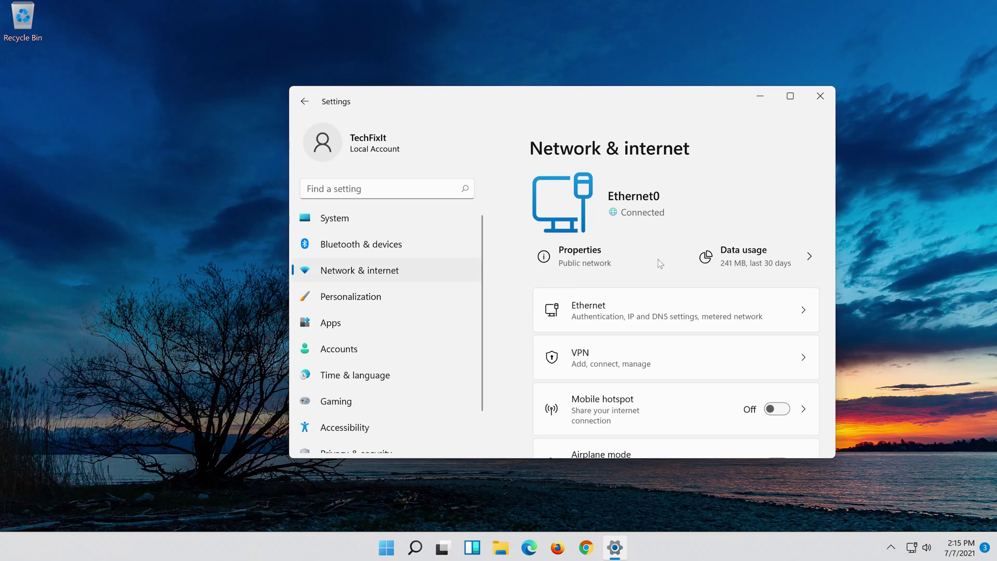
scroll(716, 260, "down", 4)
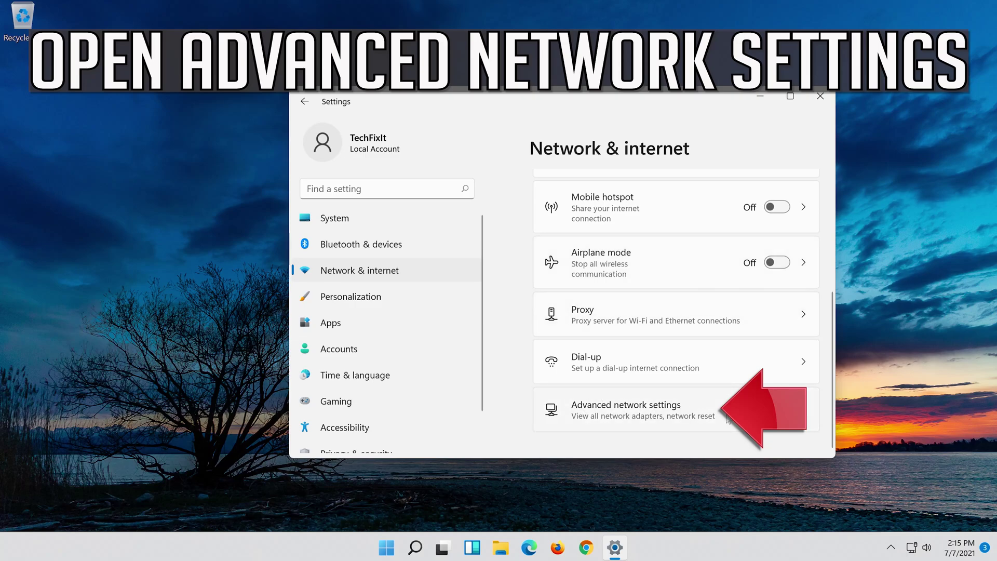
left_click(612, 415)
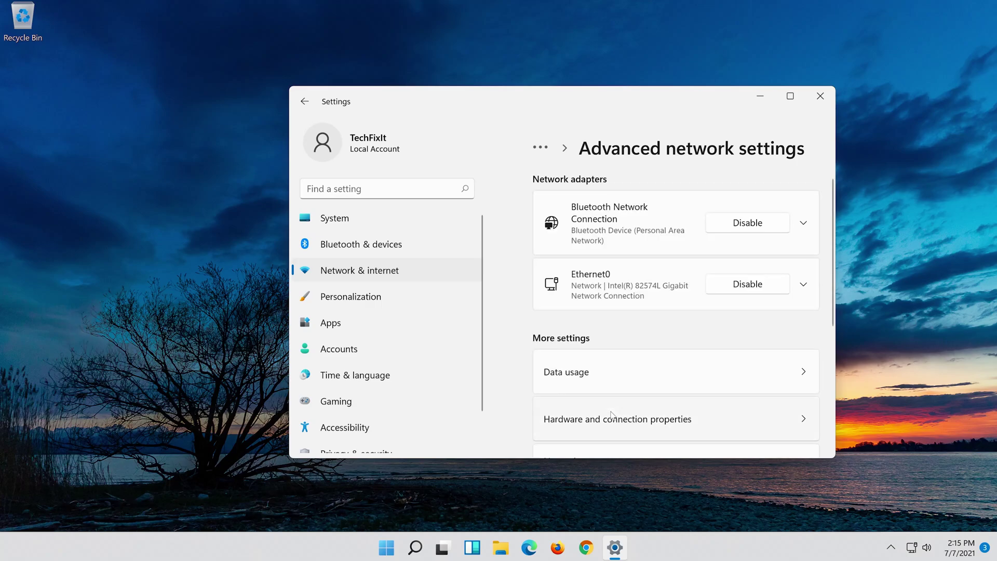
scroll(611, 416, "down", 3)
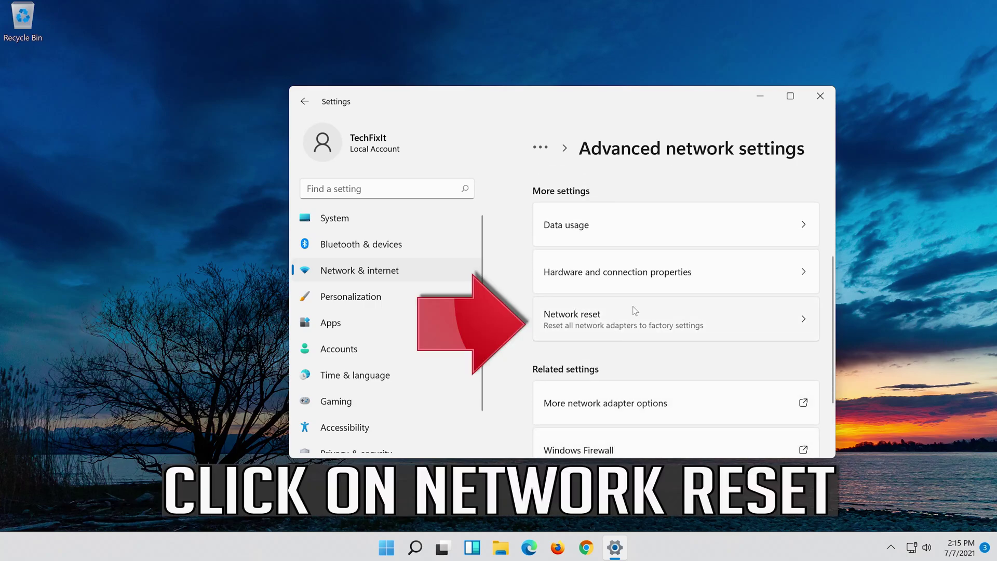
left_click(667, 316)
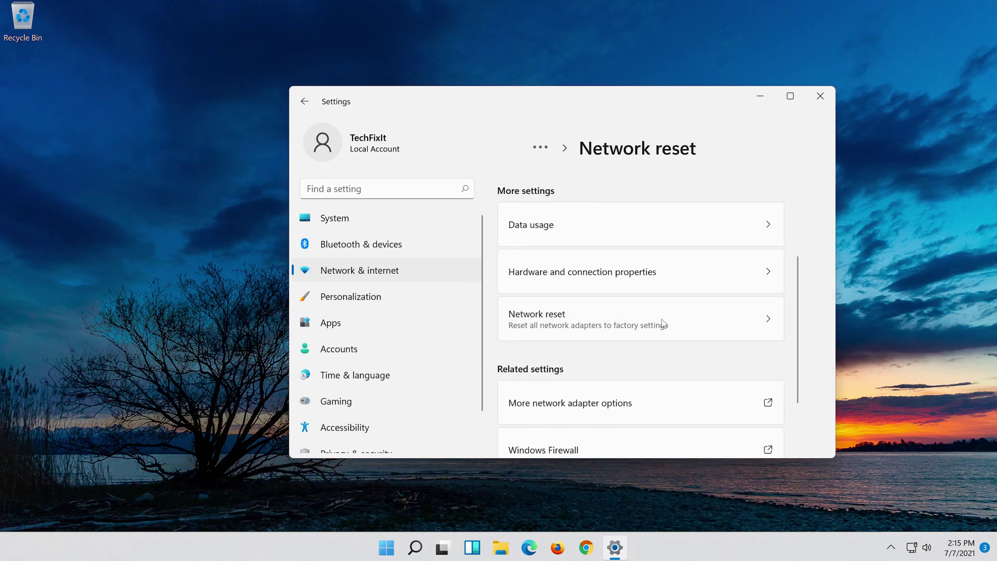
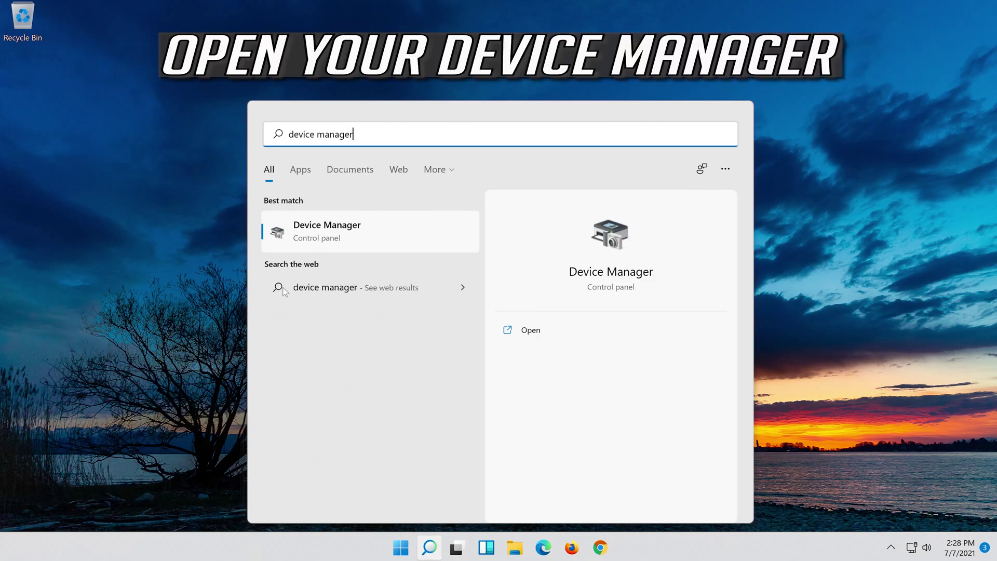
Step: Open Device Manager, expand the network adapters and open the properties of the Intel(R) 82574L Gigabit Network Connection
left_click(351, 236)
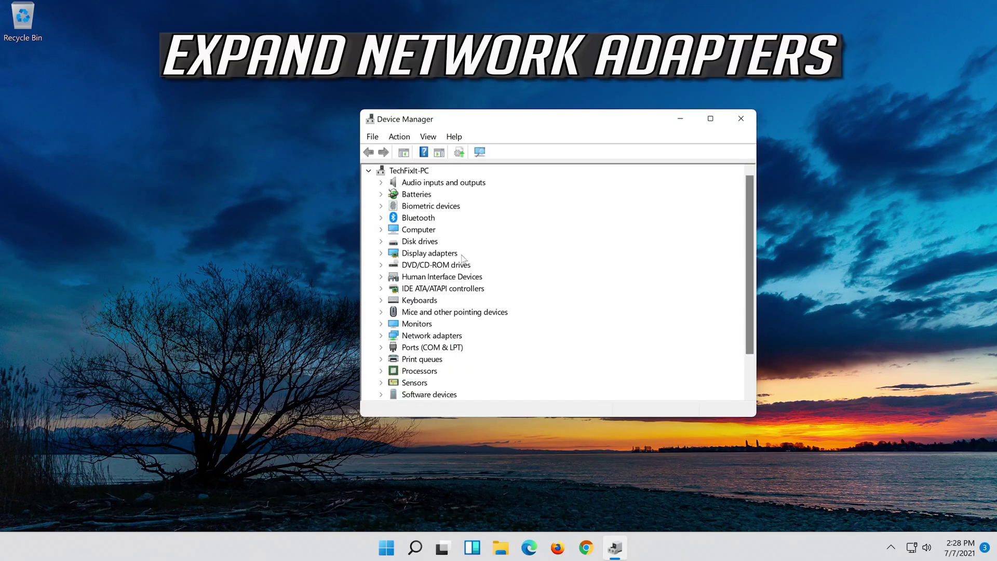
left_click(383, 336)
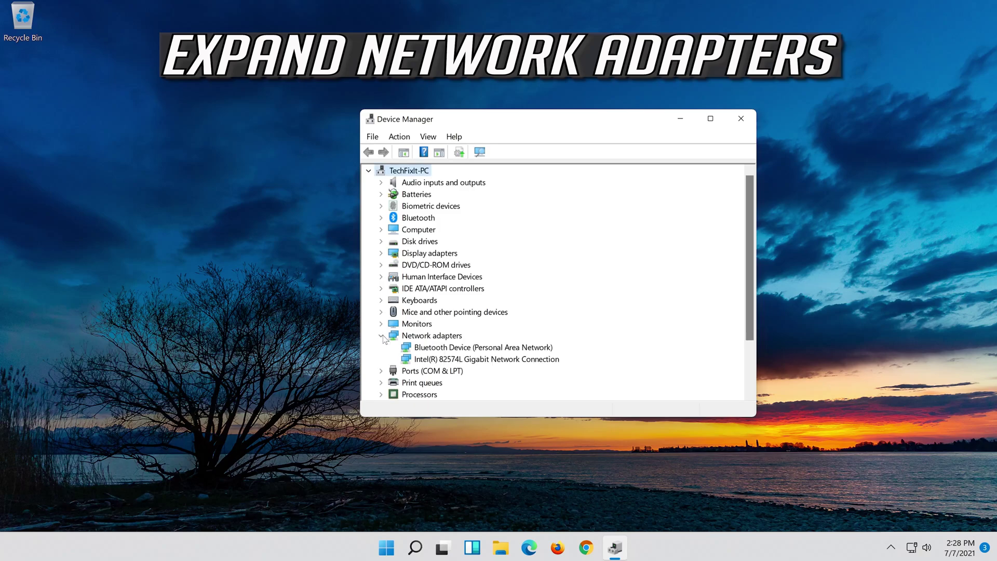
left_click(442, 360)
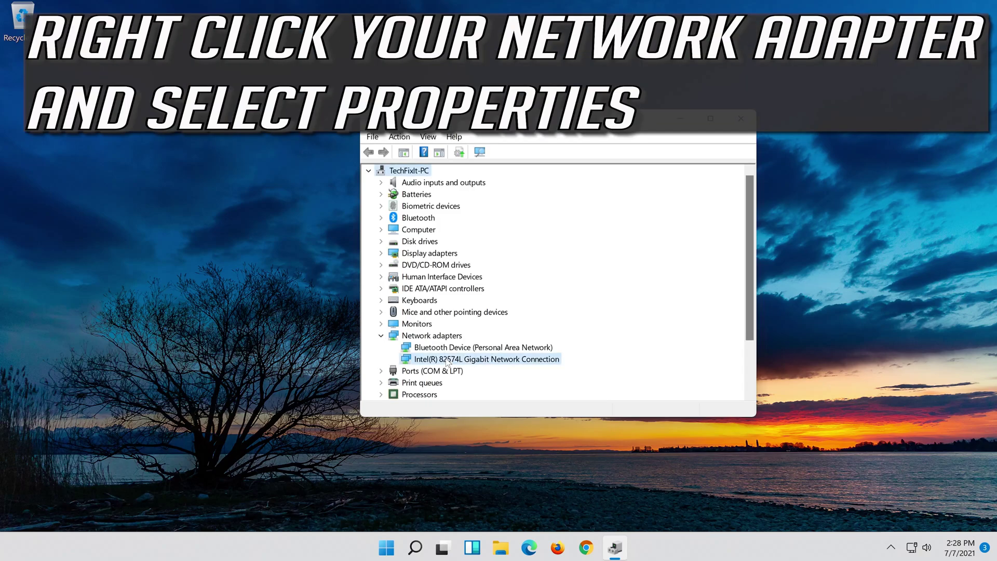
right_click(490, 364)
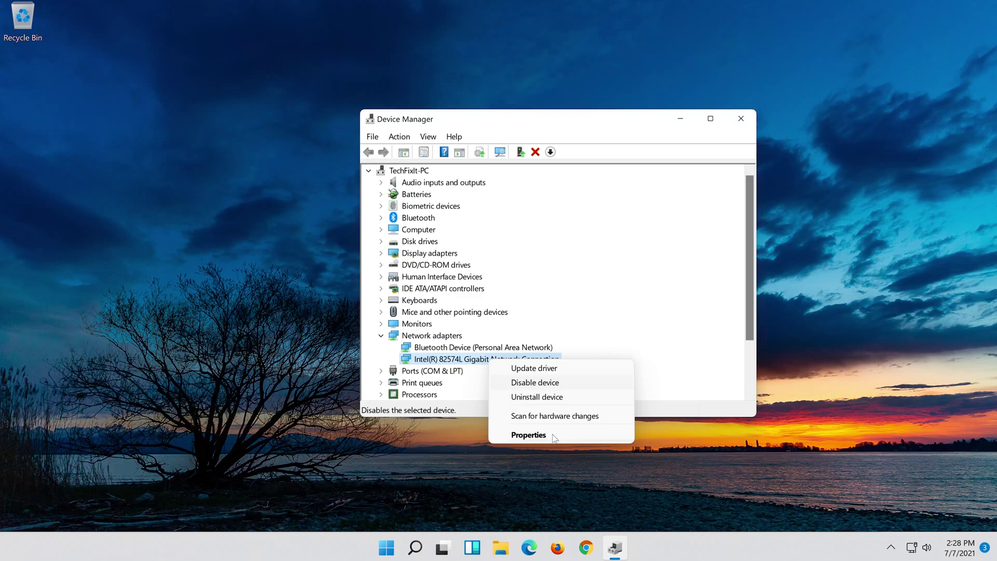
left_click(552, 437)
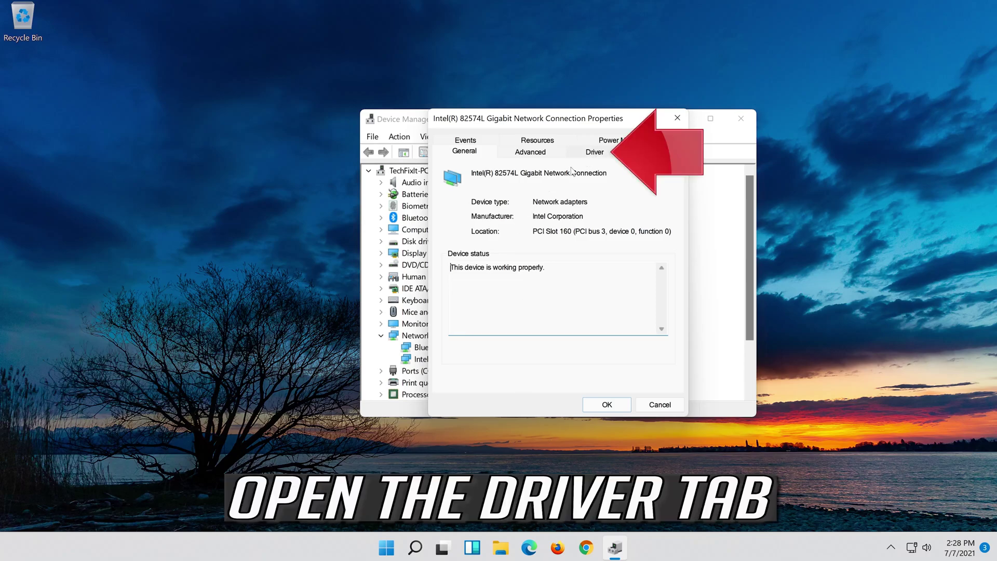
Step: Uninstall the Intel(R) 82574L Gigabit Network Connection device through its driver properties
left_click(595, 151)
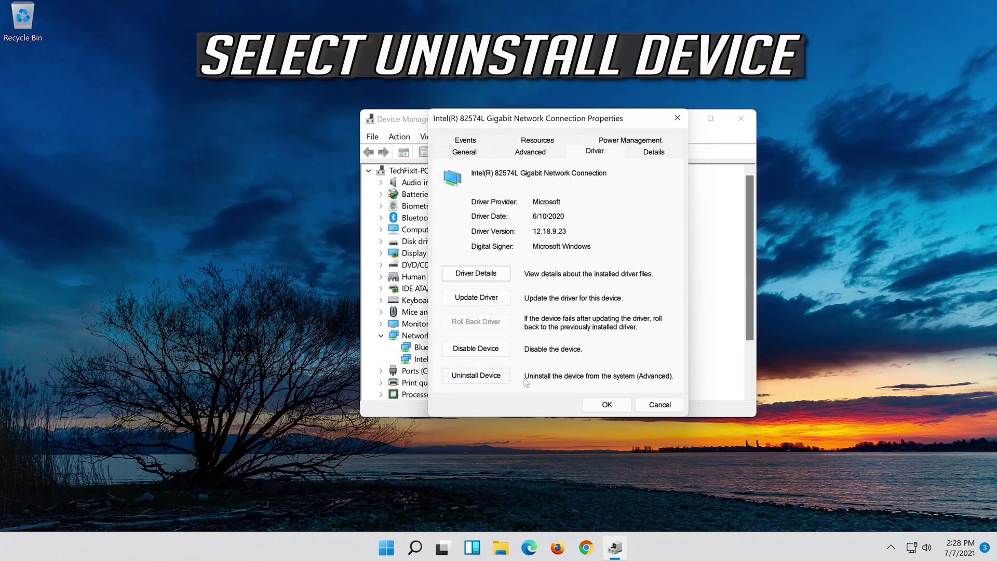
left_click(483, 380)
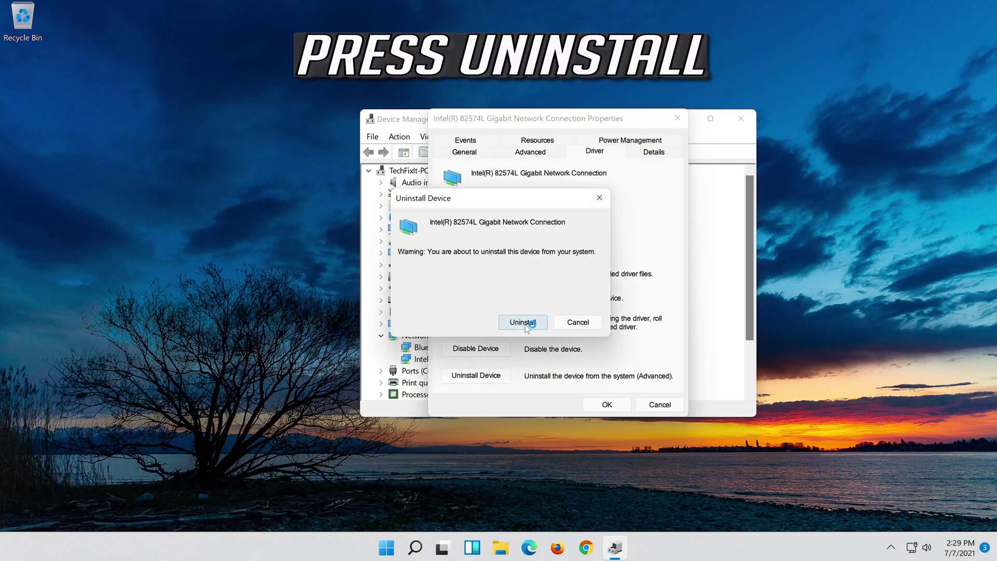
left_click(523, 322)
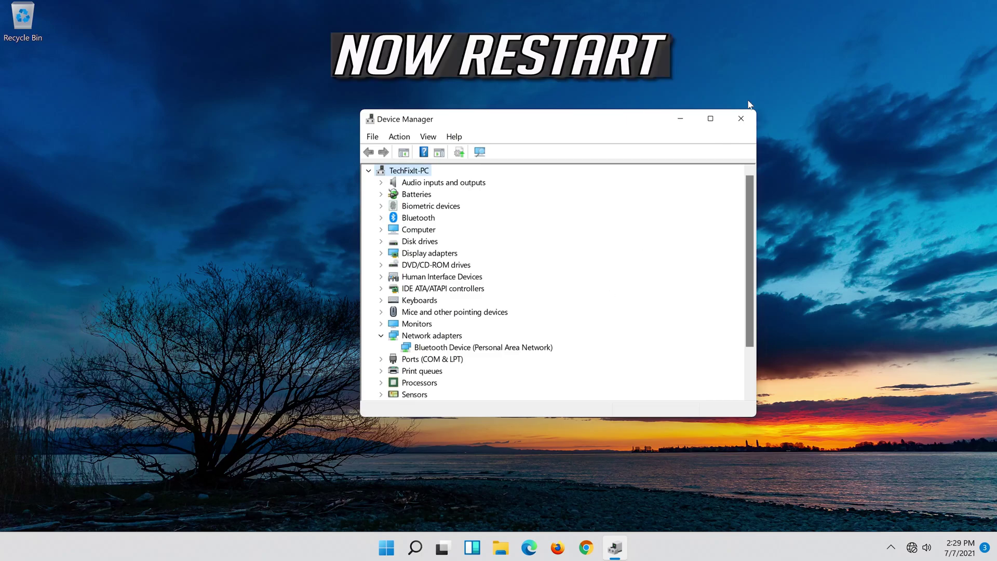
Step: Close Device Manager and restart the computer
left_click(742, 119)
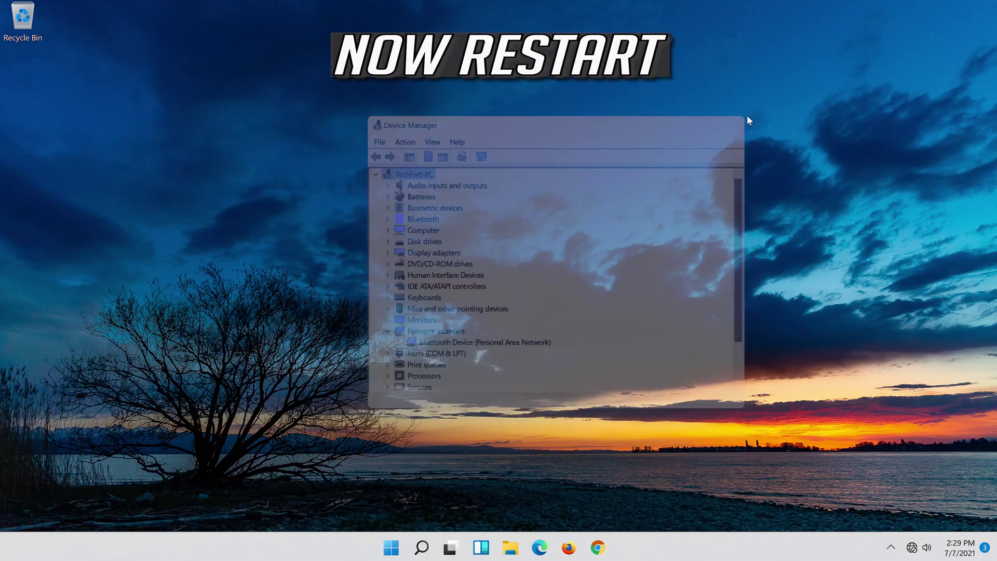
left_click(403, 550)
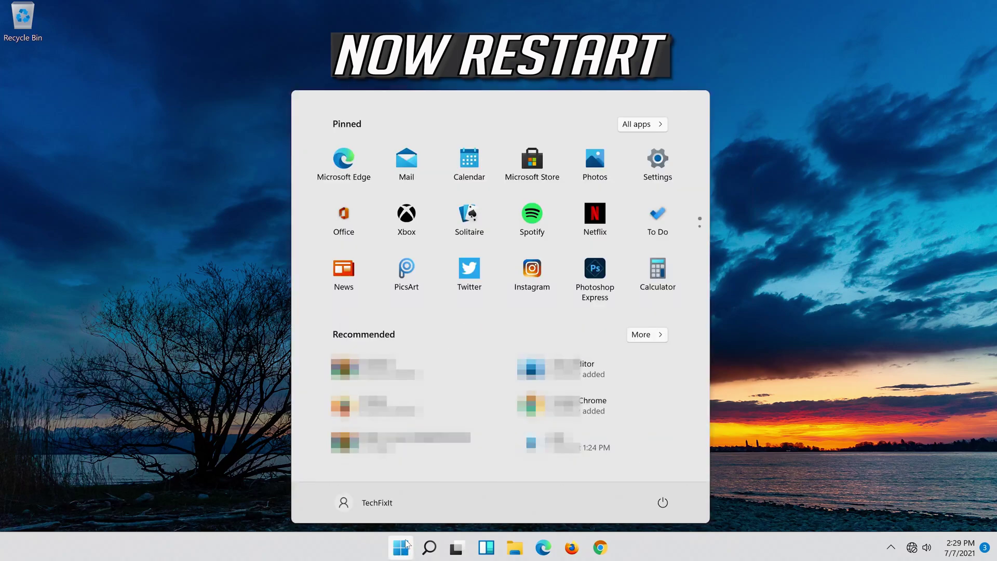
left_click(671, 503)
left_click(669, 473)
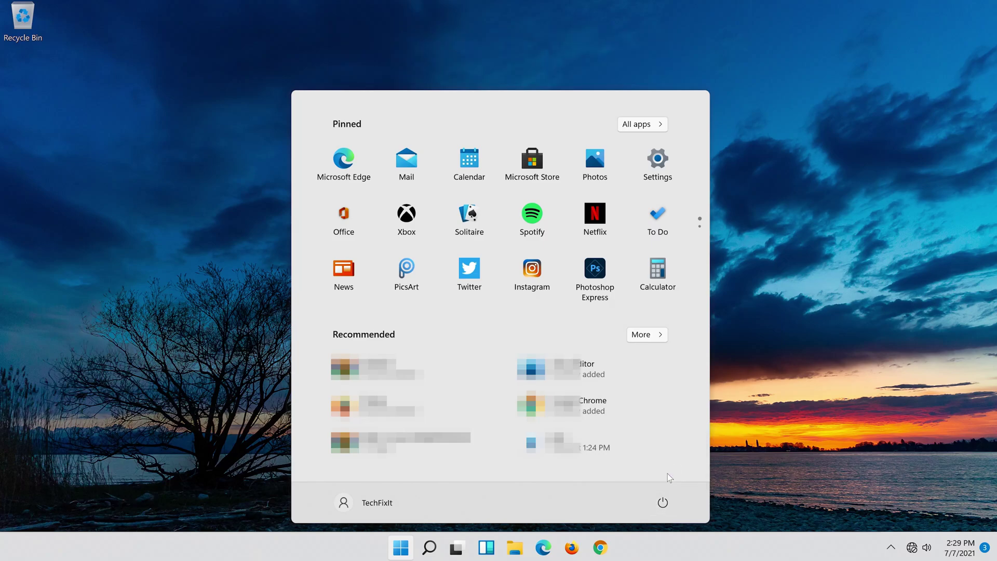